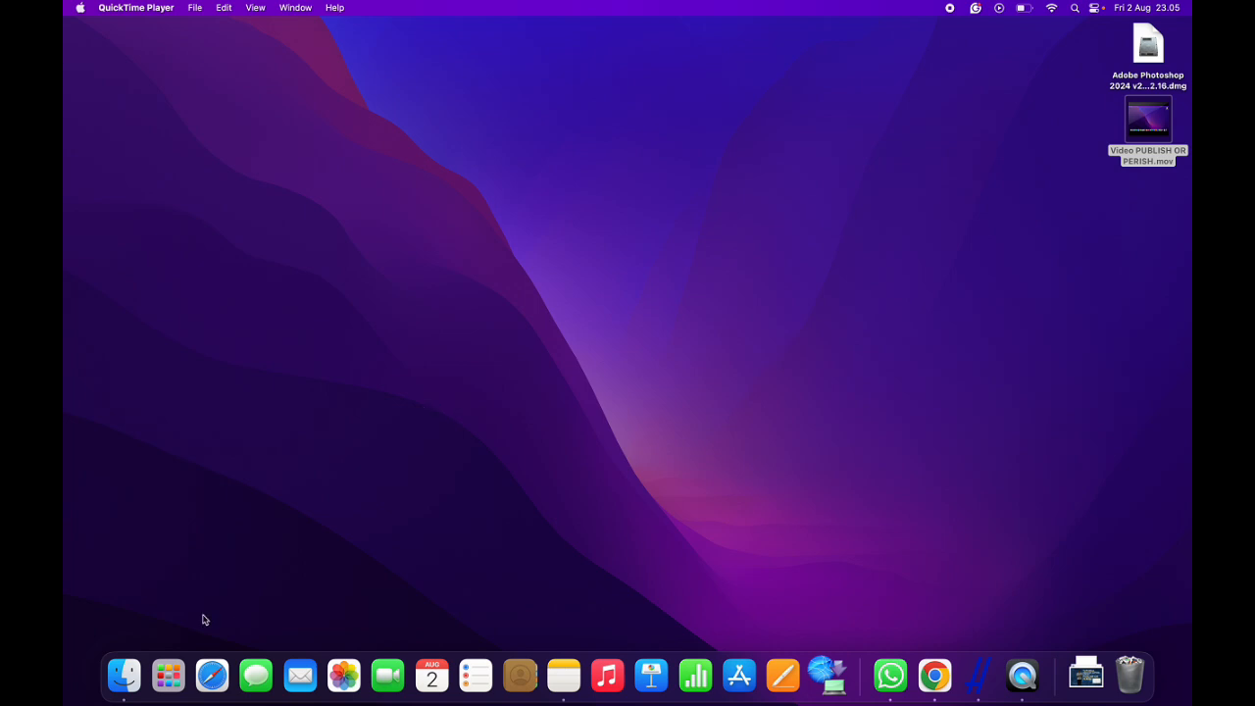
- Launch VOSviewer from the VOSviewer_1.6.20_mac (1) folder in Applications
left_click(123, 675)
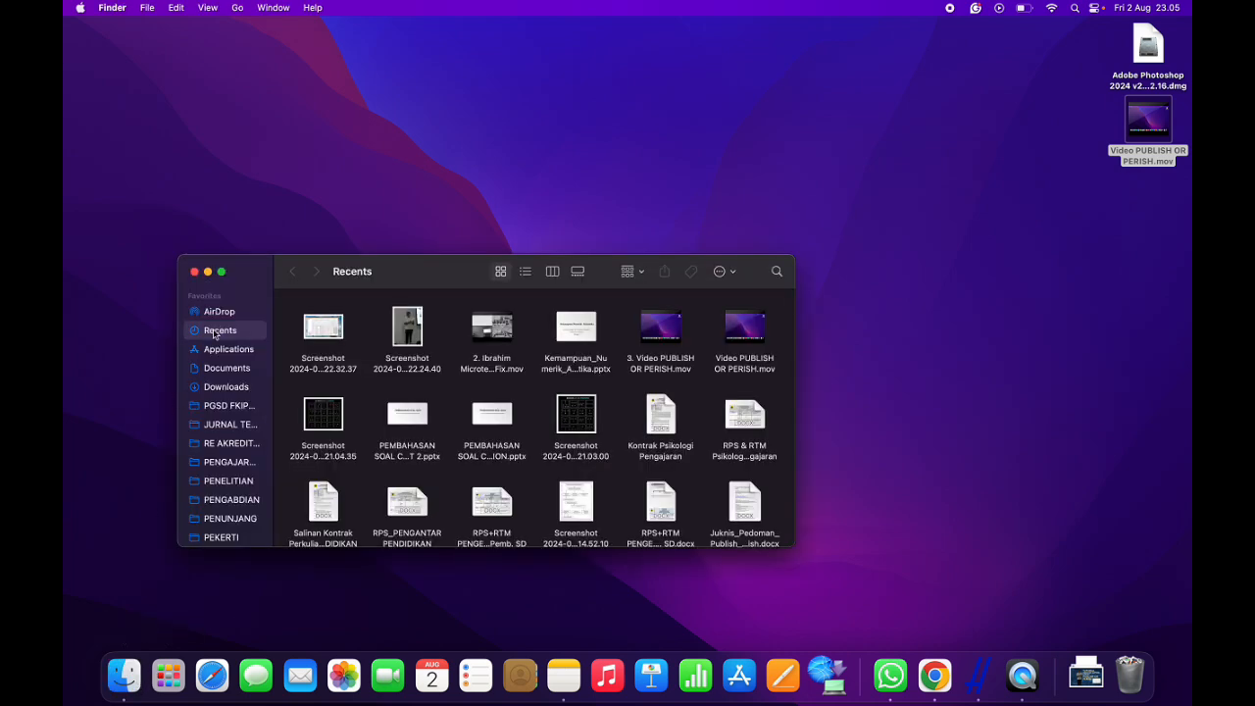
left_click(221, 275)
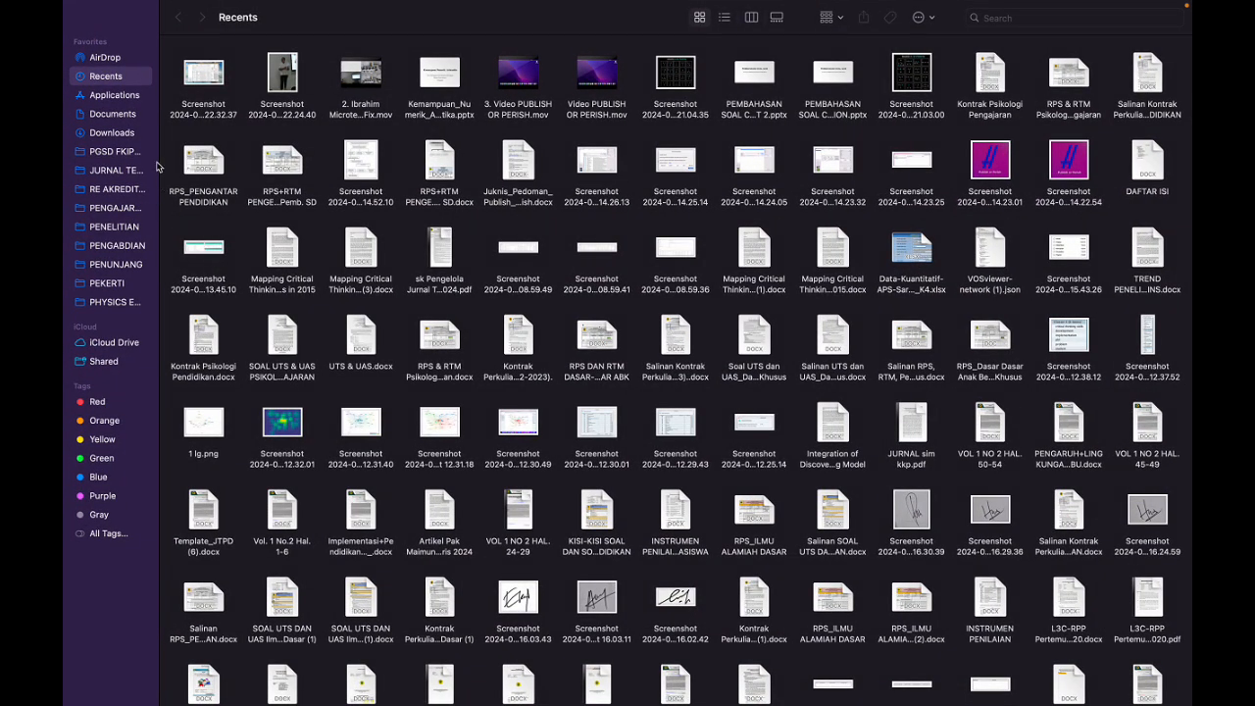
left_click(128, 96)
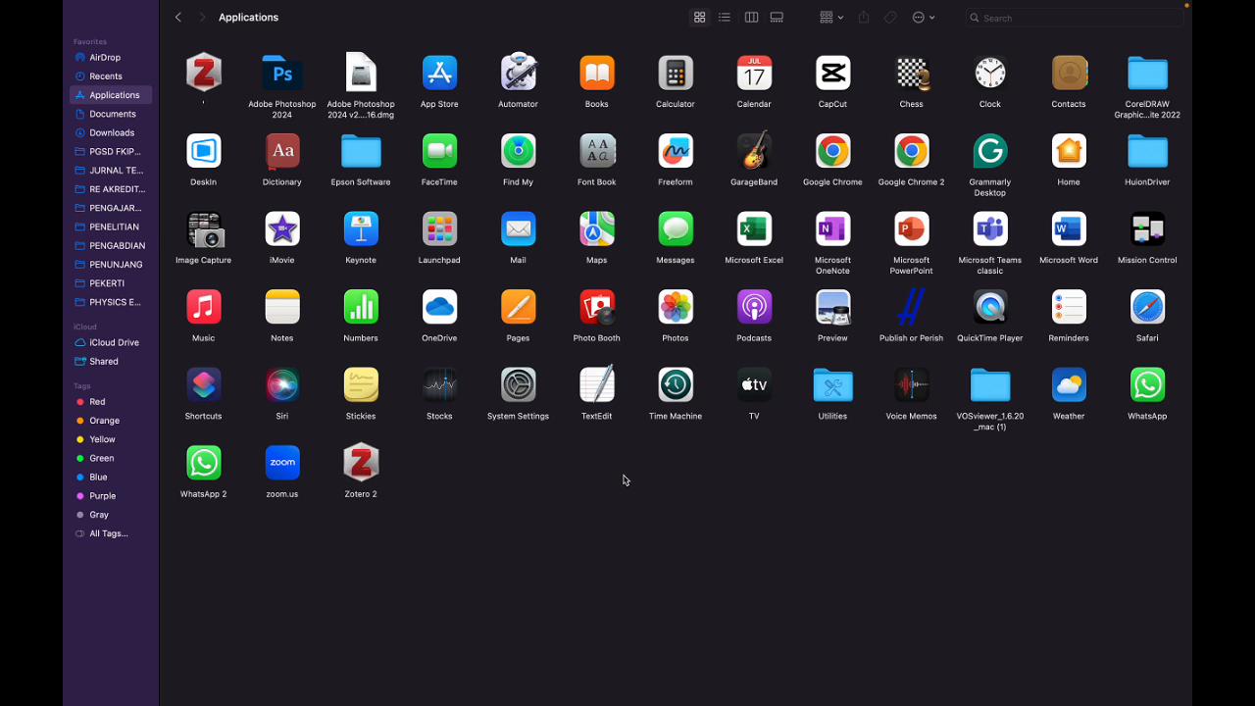
double_click(997, 393)
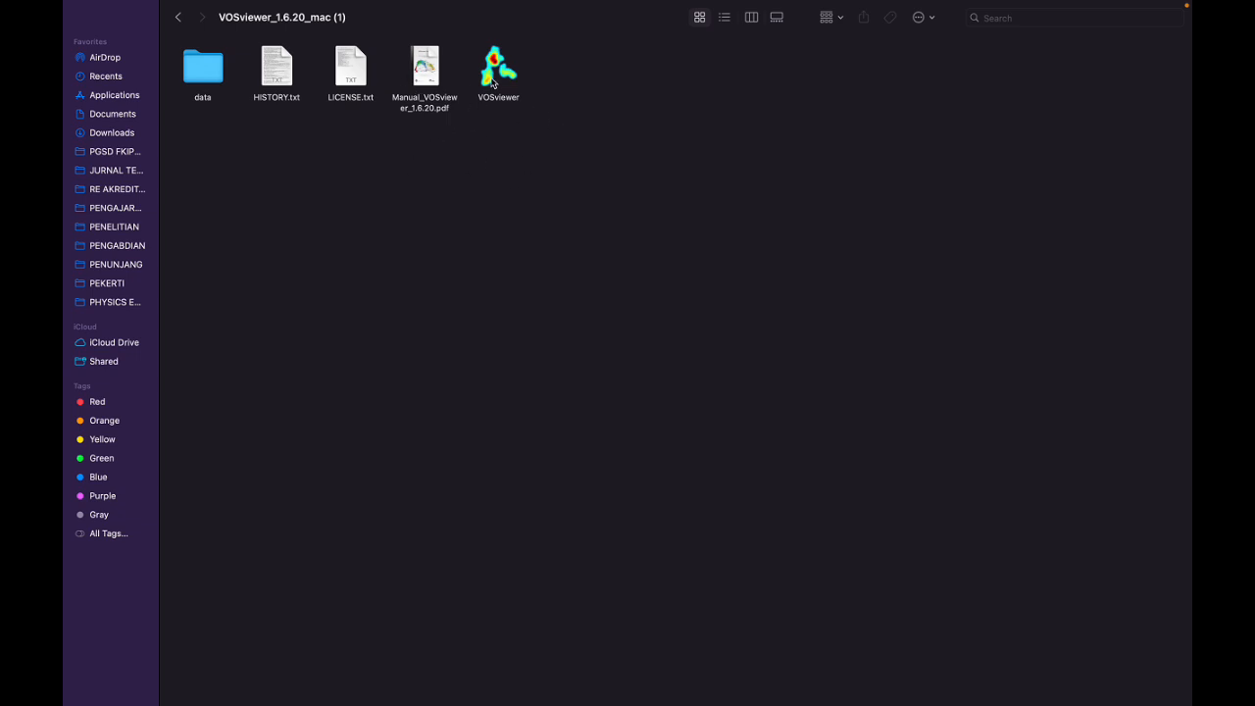
left_click(493, 83)
double_click(493, 83)
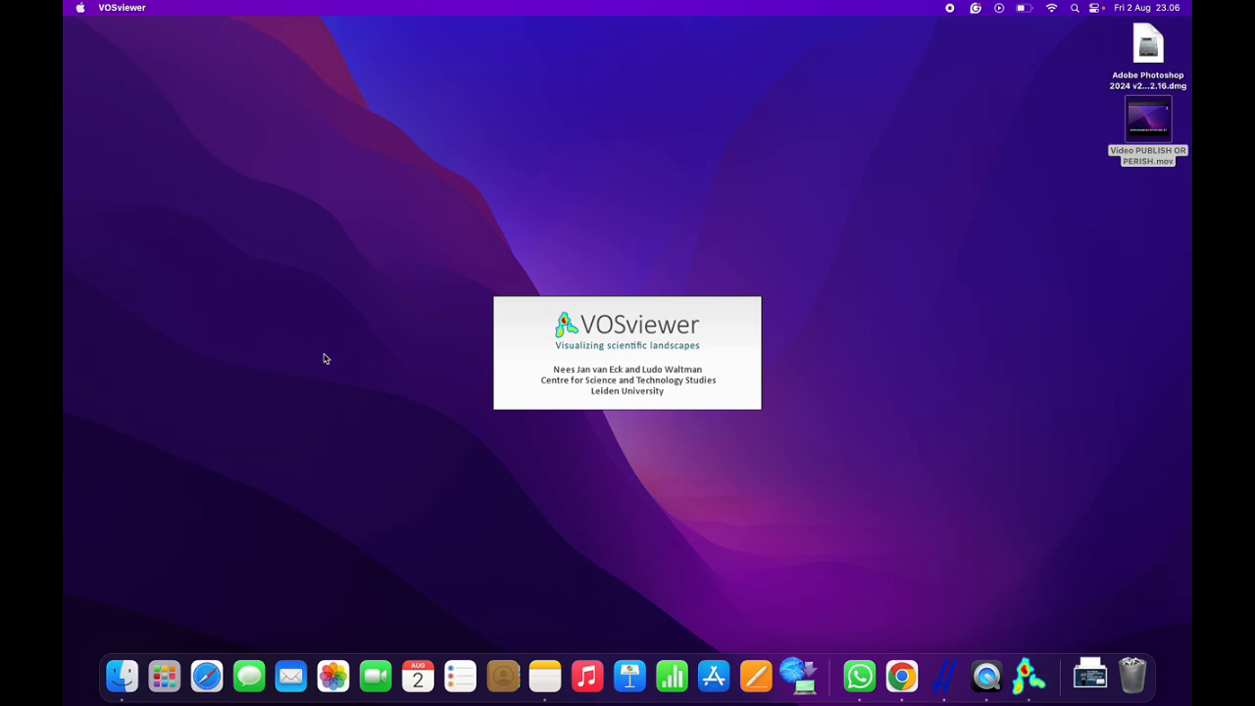
- Switch to Finder and open the PENELITIAN folder that holds the RIS data file
left_click(122, 677)
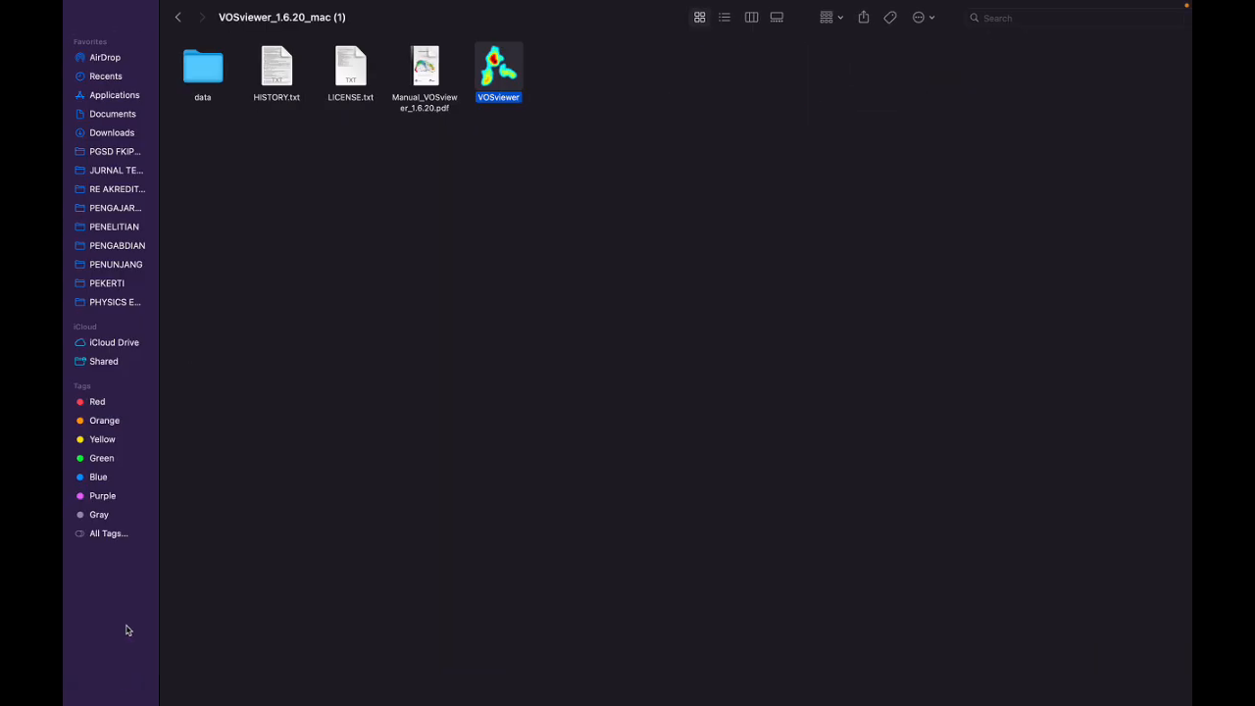
left_click(115, 227)
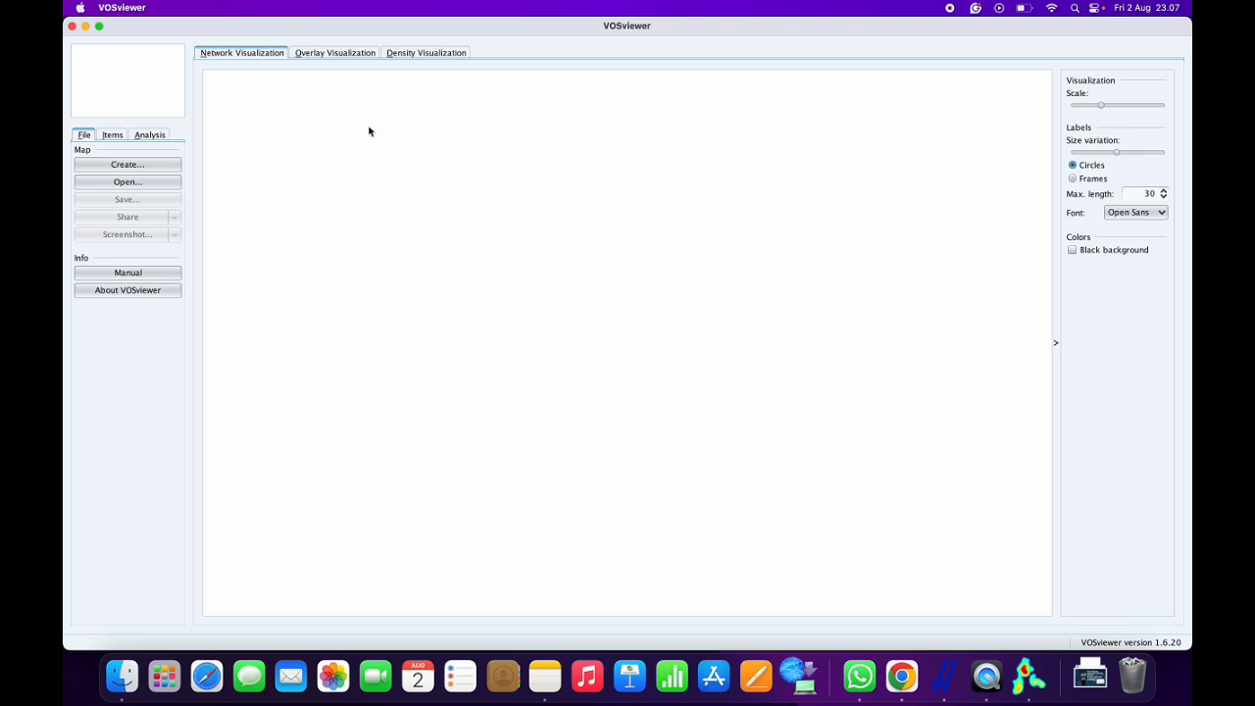
- In VOSviewer, start creating a map based on text data, with reference manager files as the data source
left_click(132, 164)
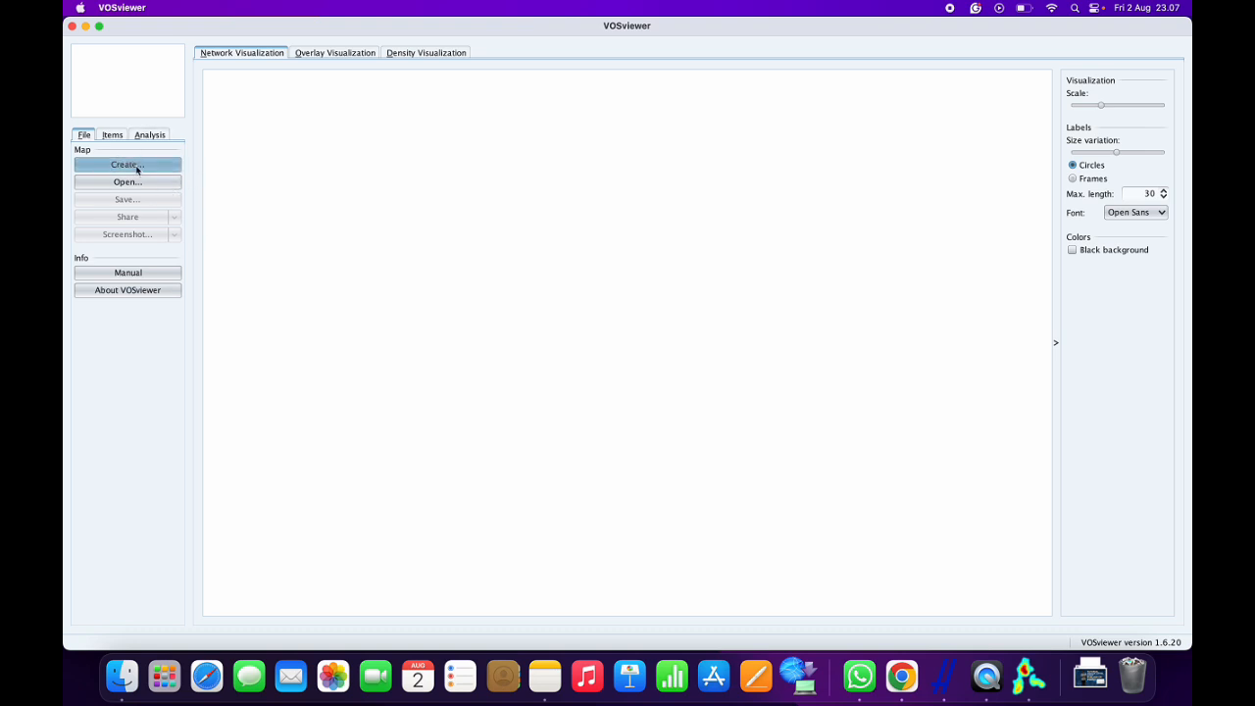
left_click(137, 167)
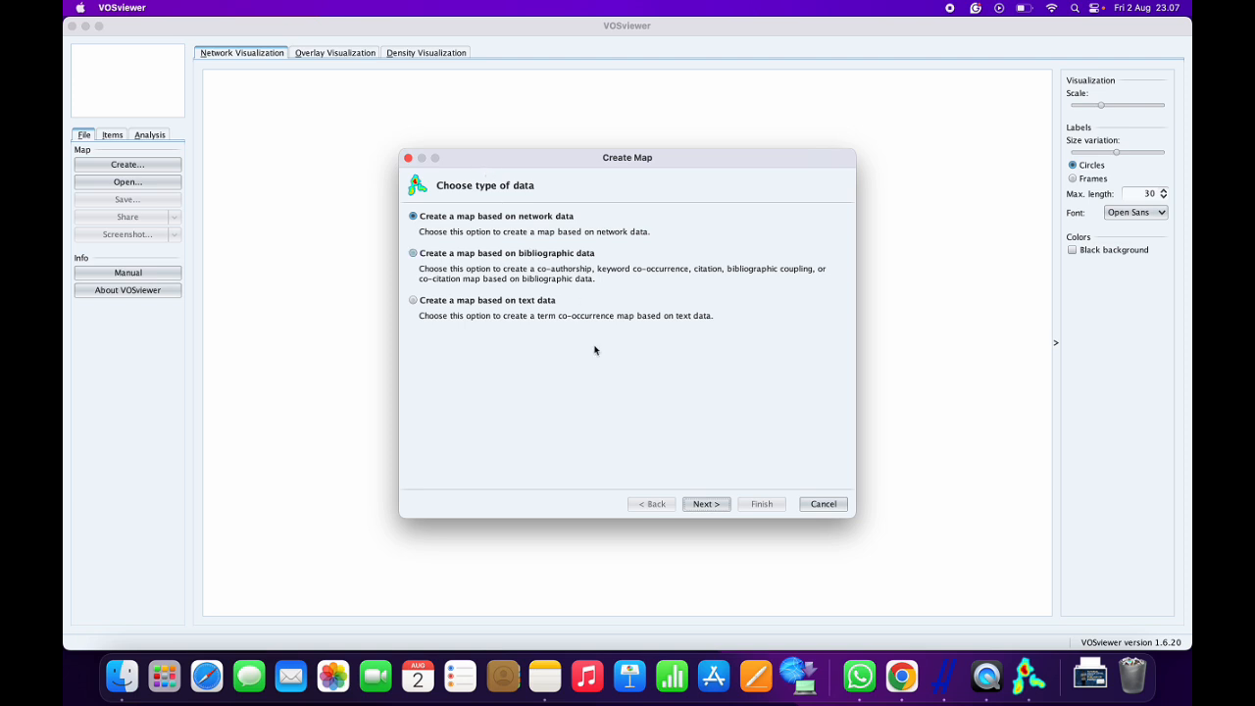
left_click(464, 307)
left_click(706, 504)
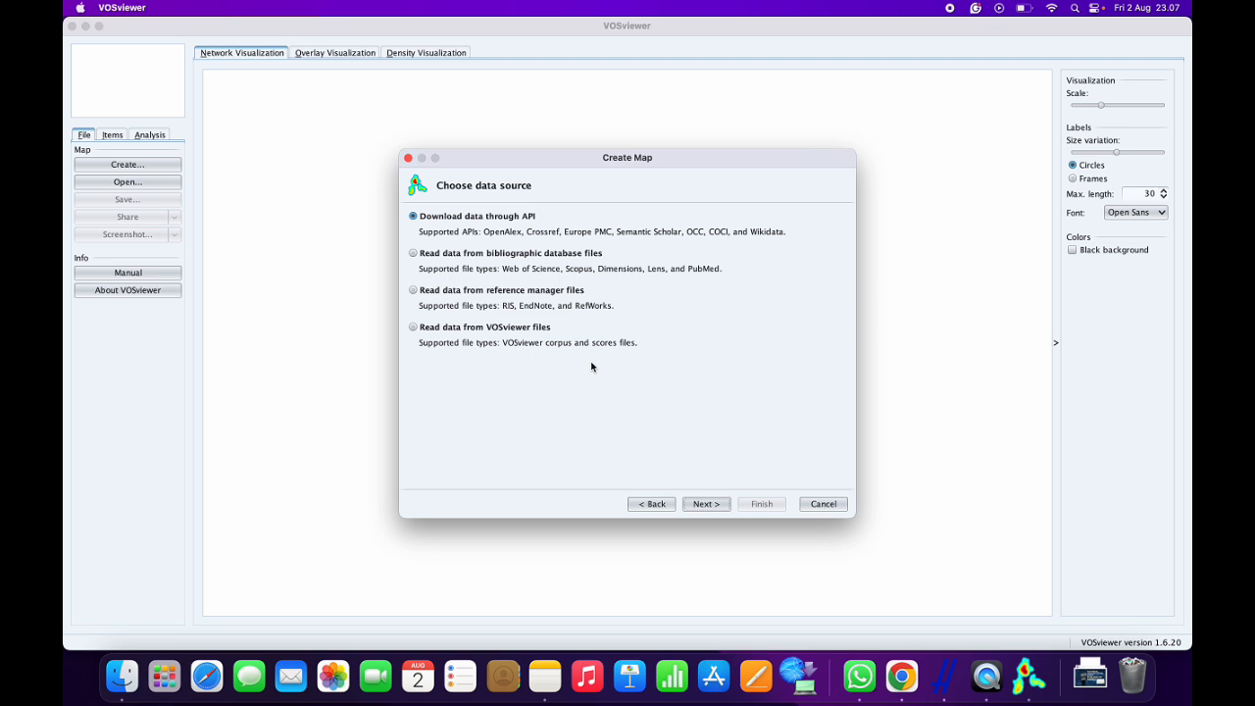
left_click(512, 290)
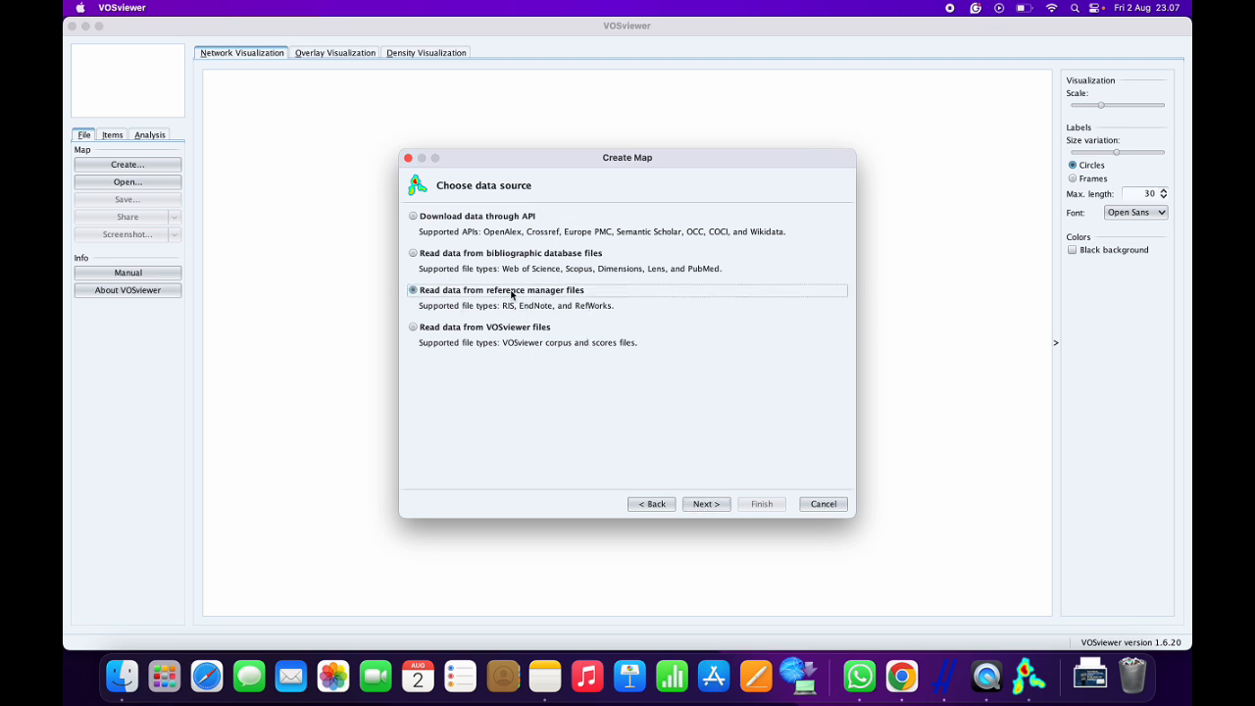
left_click(716, 505)
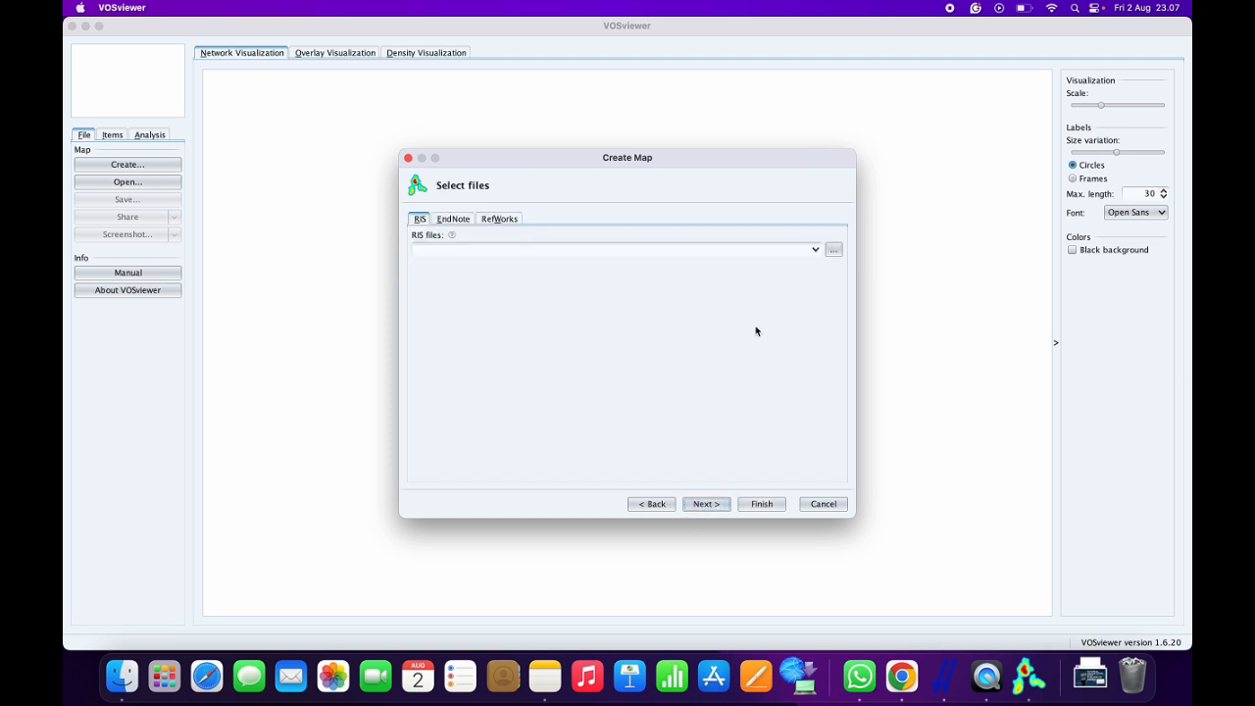
- Browse for RIS files in the Documents folder and show its contents as a detailed list
left_click(833, 250)
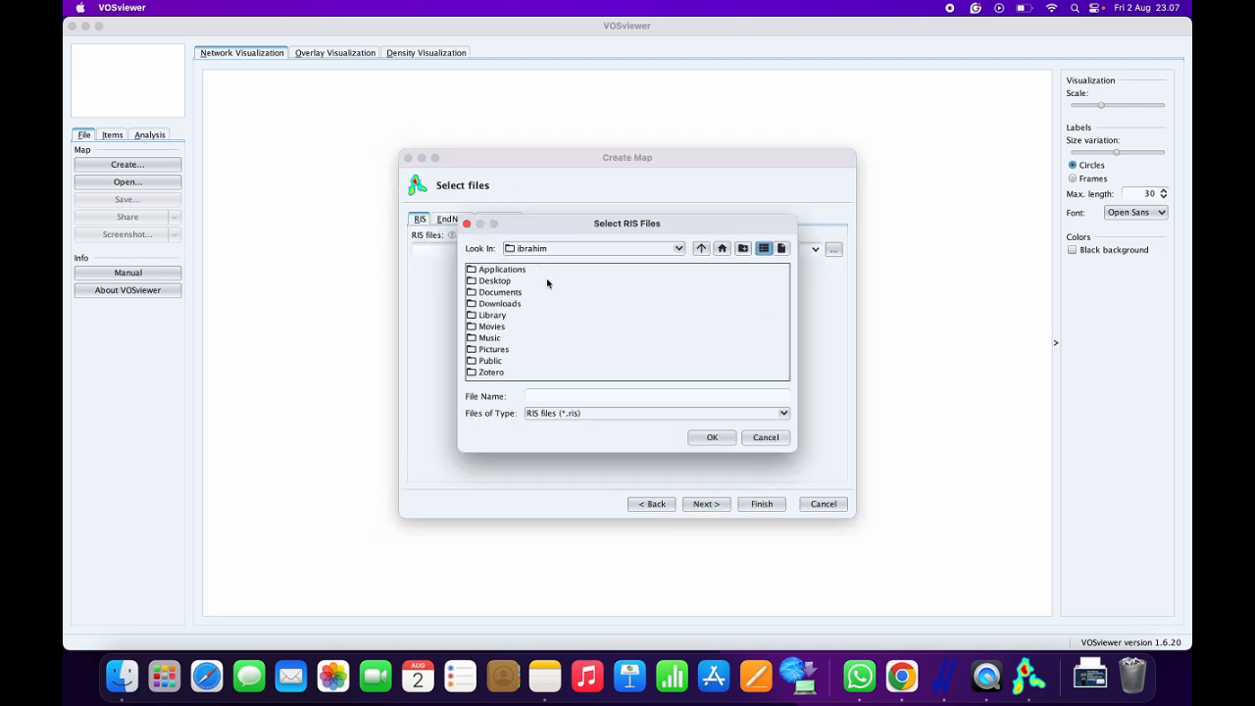
left_click(516, 293)
left_click(504, 305)
left_click(502, 294)
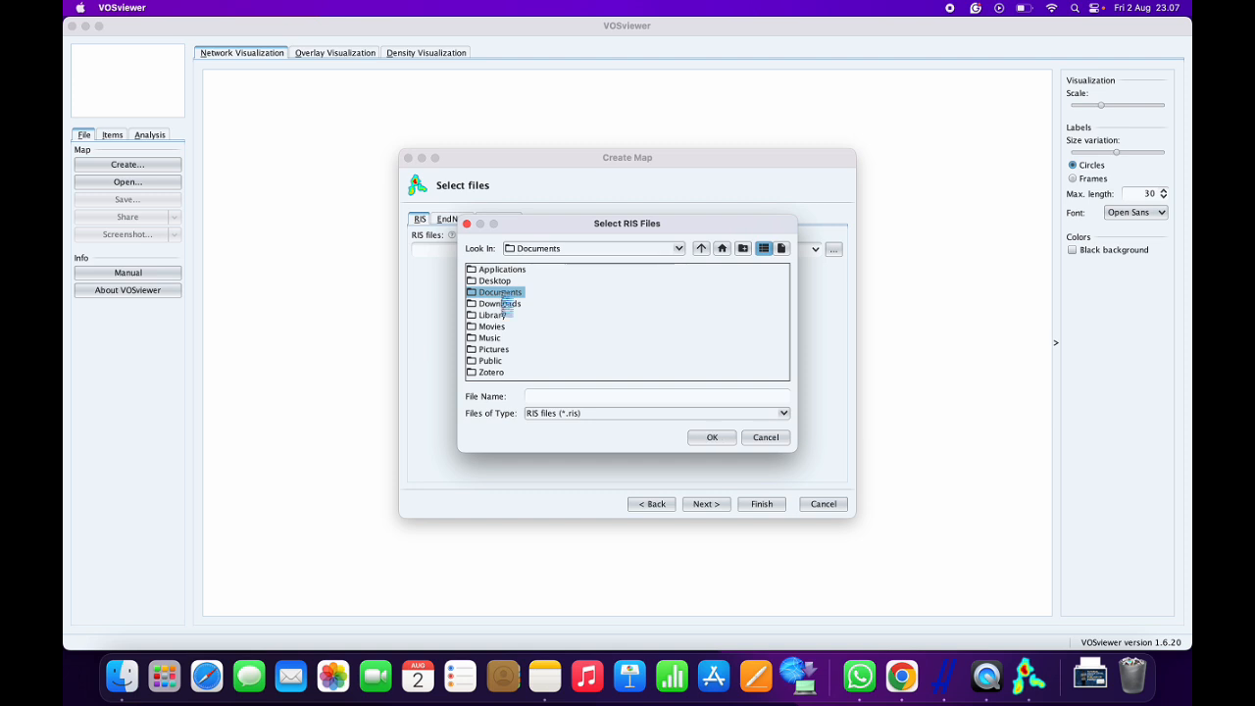
double_click(502, 293)
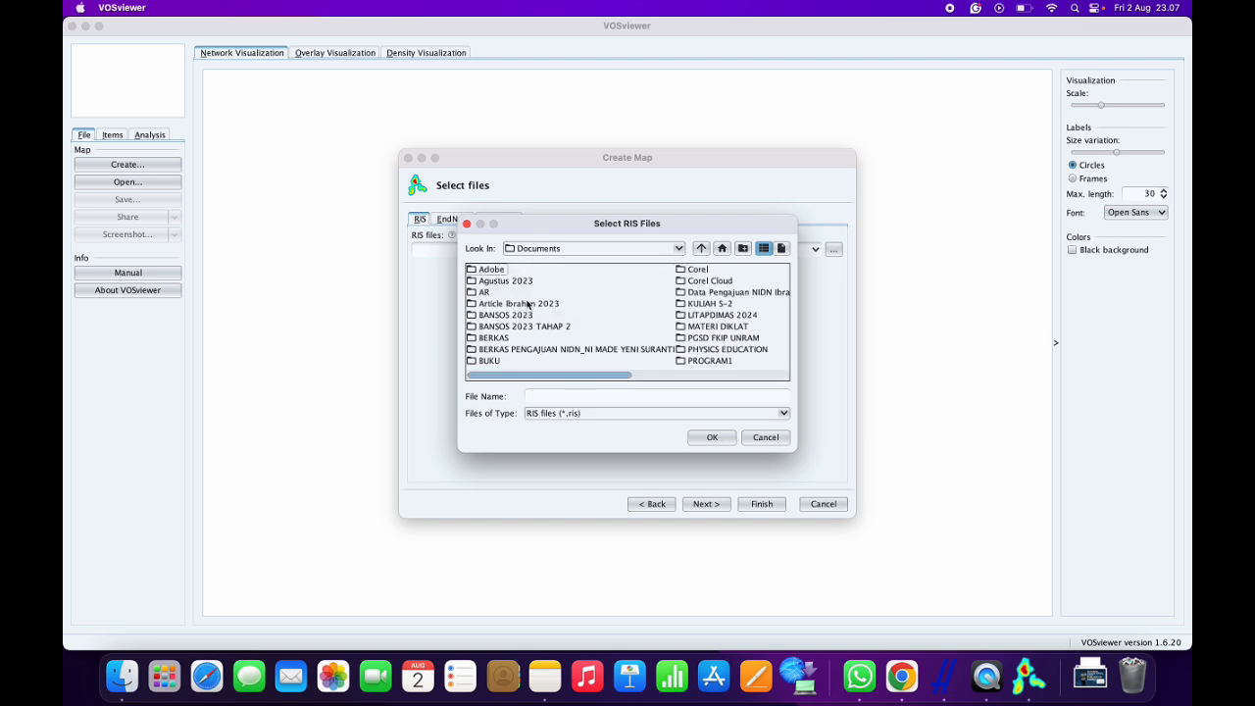
scroll(526, 304, "right", 5)
scroll(525, 304, "left", 5)
left_click(782, 248)
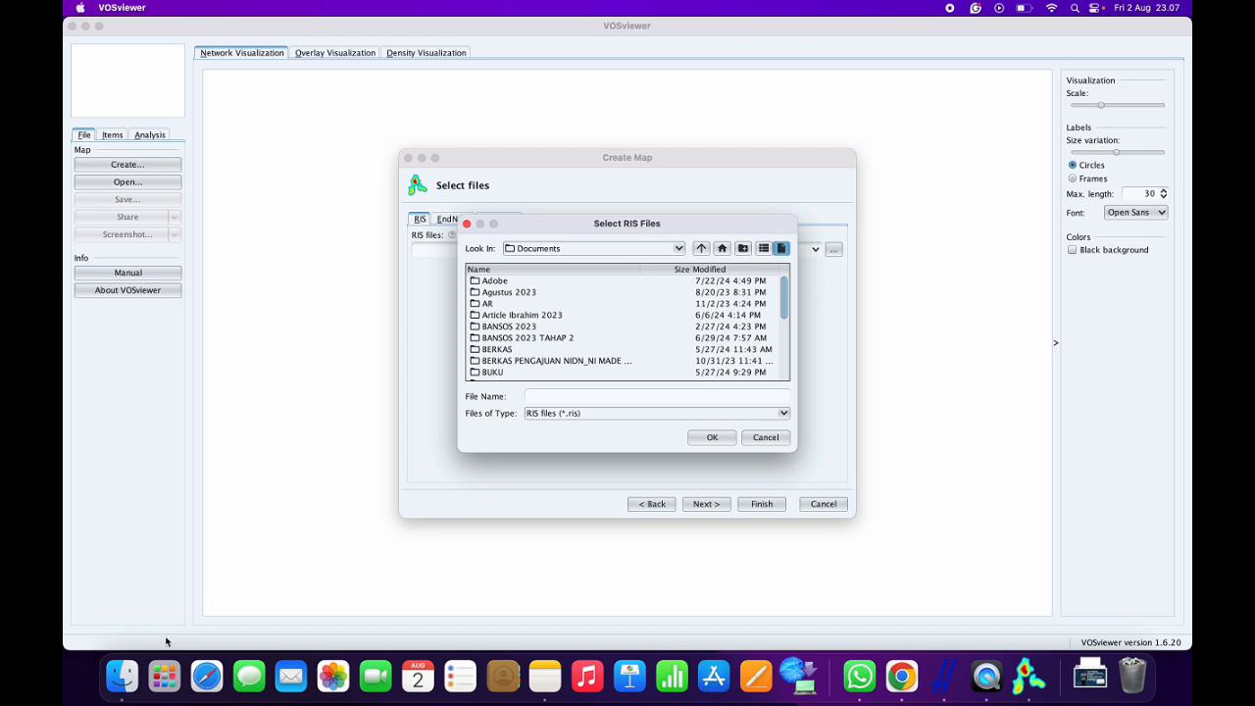
- Copy COBA KPM.ris from the PENELITIAN folder into Documents in Finder, and return to VOSviewer
left_click(138, 679)
left_click(205, 306)
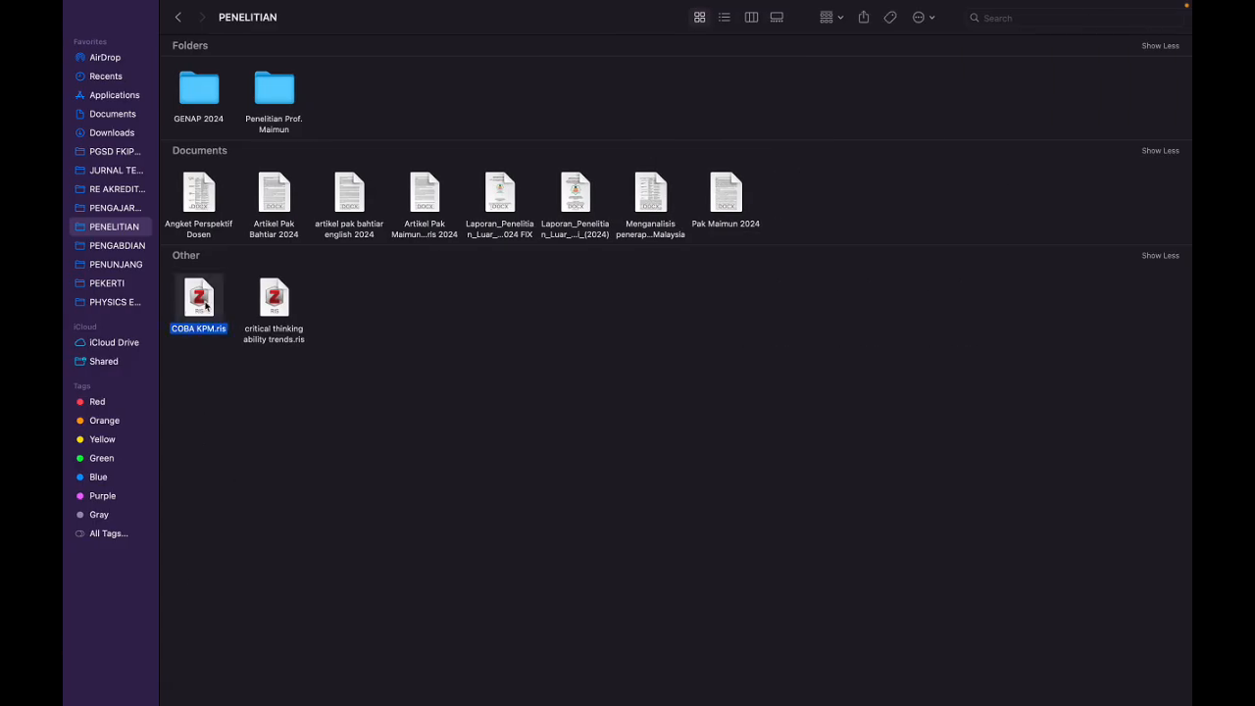
left_click(115, 116)
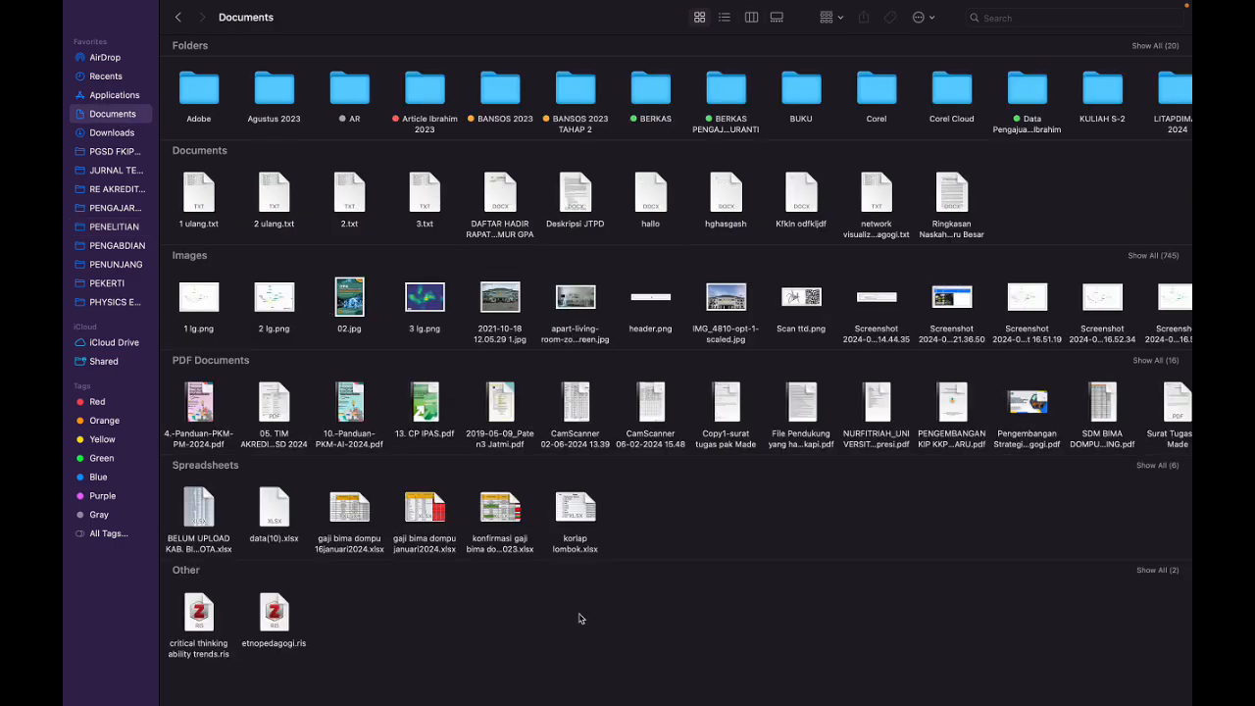
key("super+v")
key("ctrl+Right")
key("ctrl+Right")
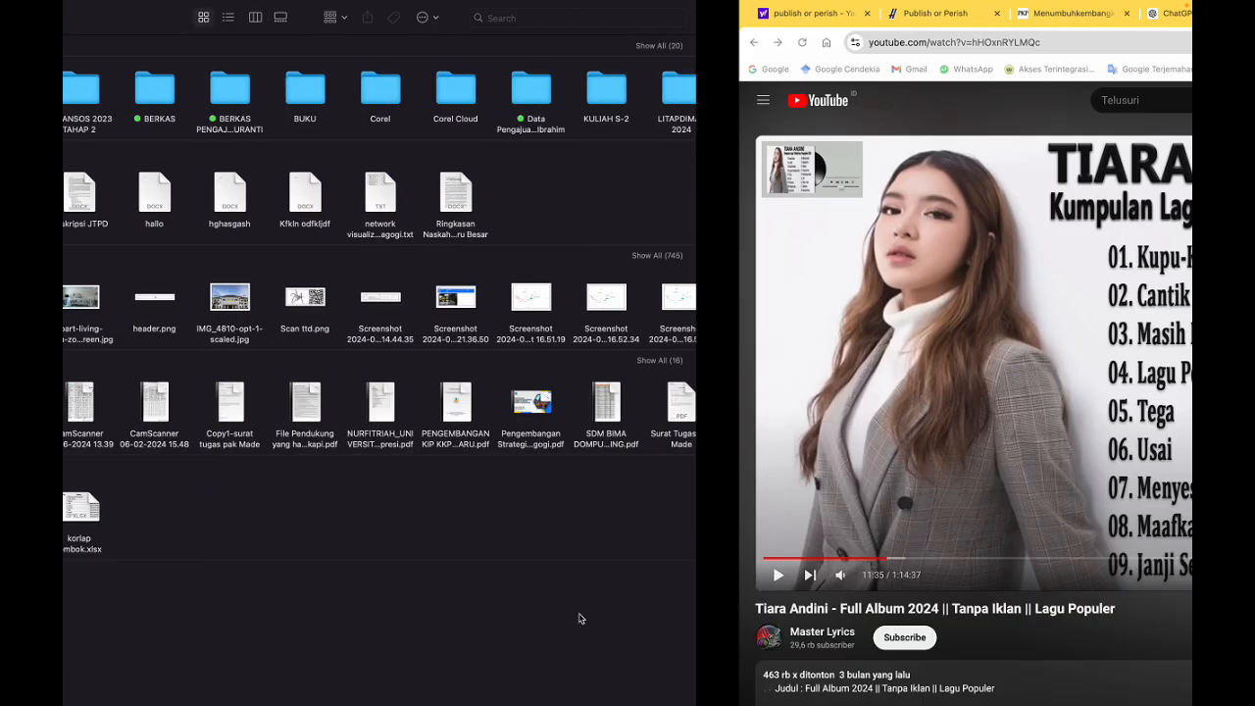
key("ctrl+Right")
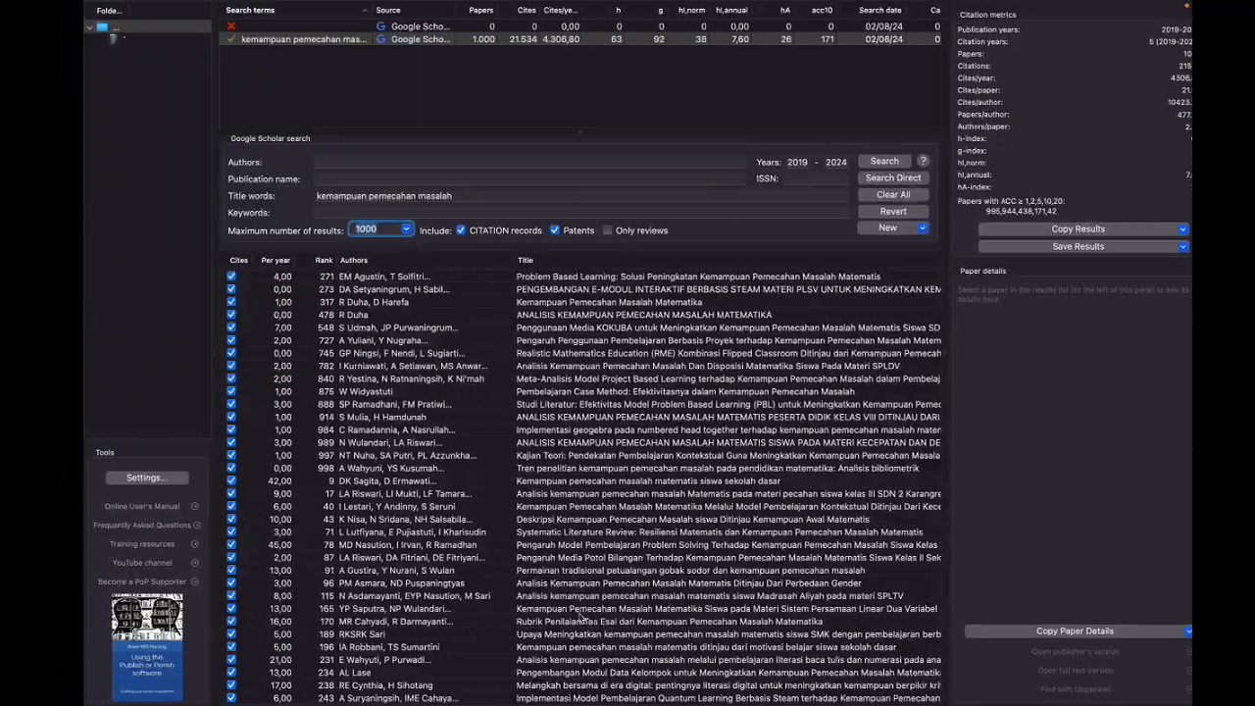
key("ctrl+Left")
key("ctrl+Left")
key("ctrl+Left")
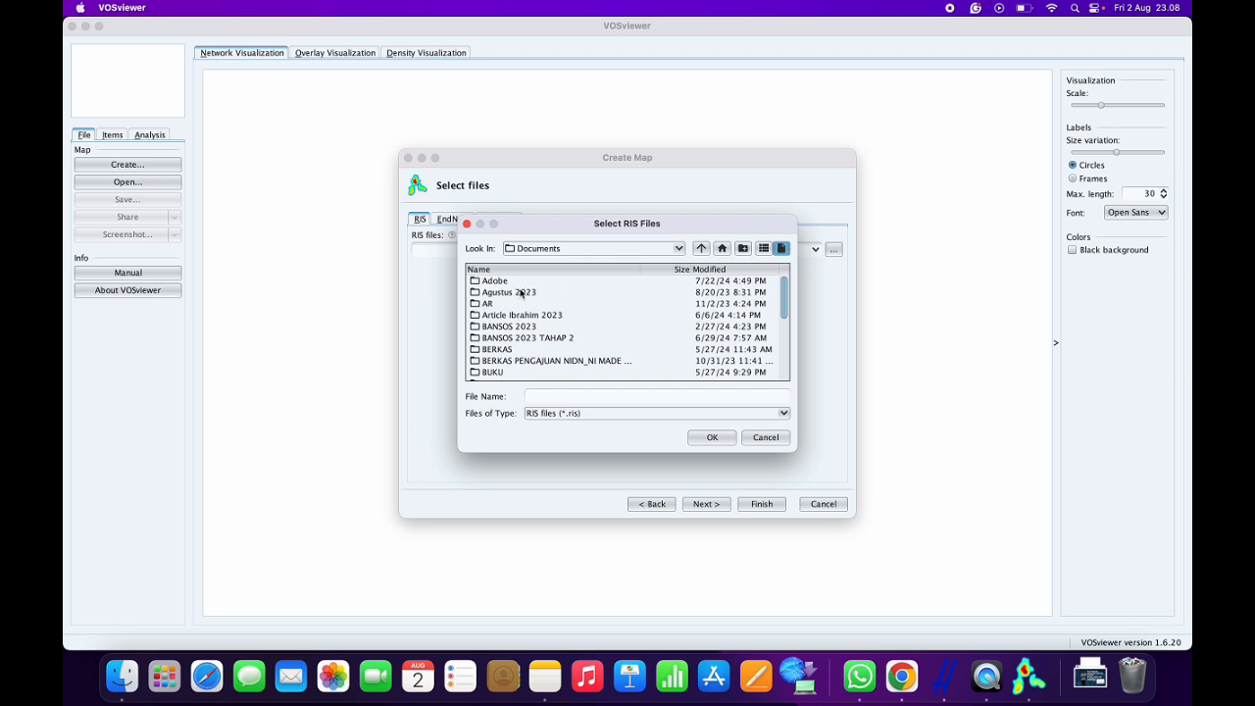
- Look through the Documents listing for the copied RIS file and dismiss the file selection
scroll(501, 339, "down", 10)
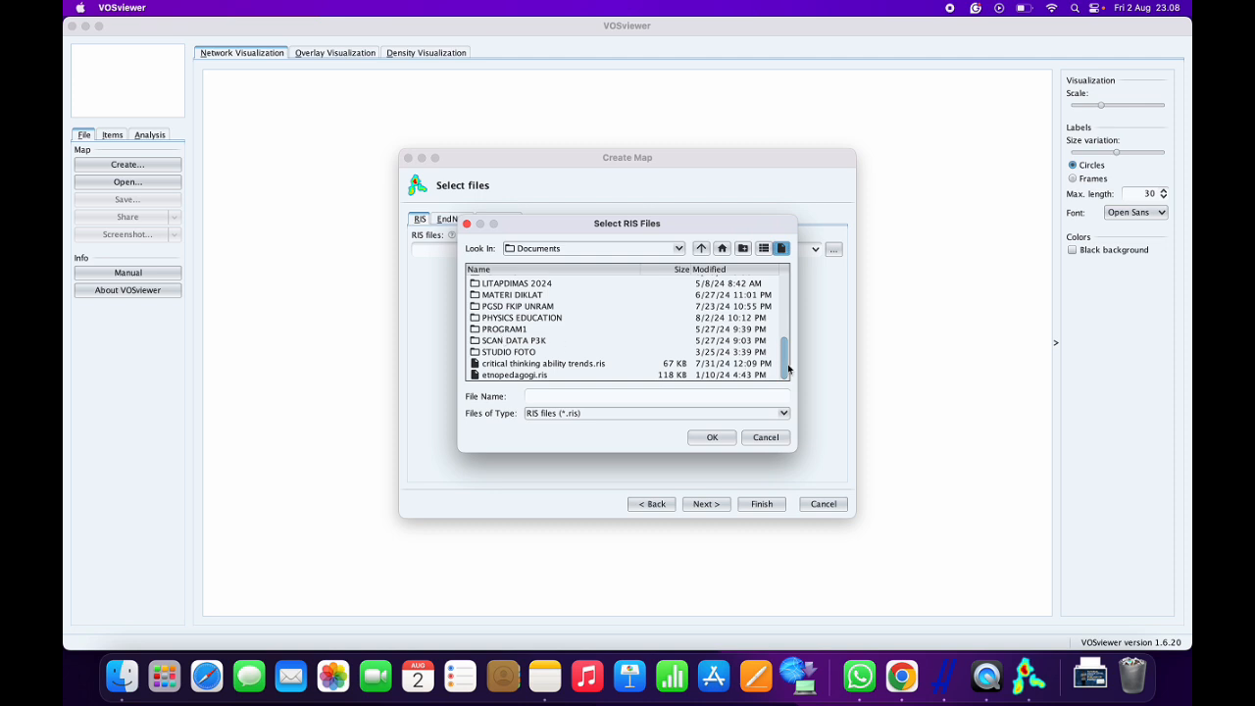
left_click_drag(786, 369, 778, 282)
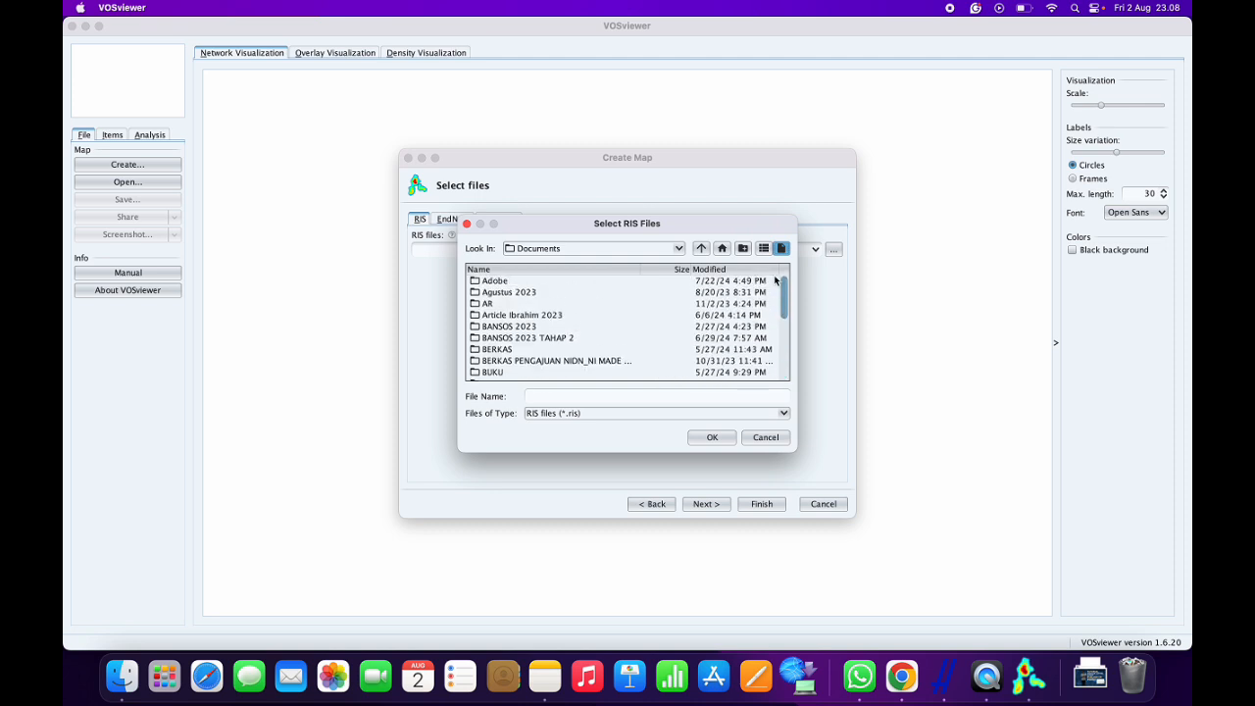
left_click(613, 253)
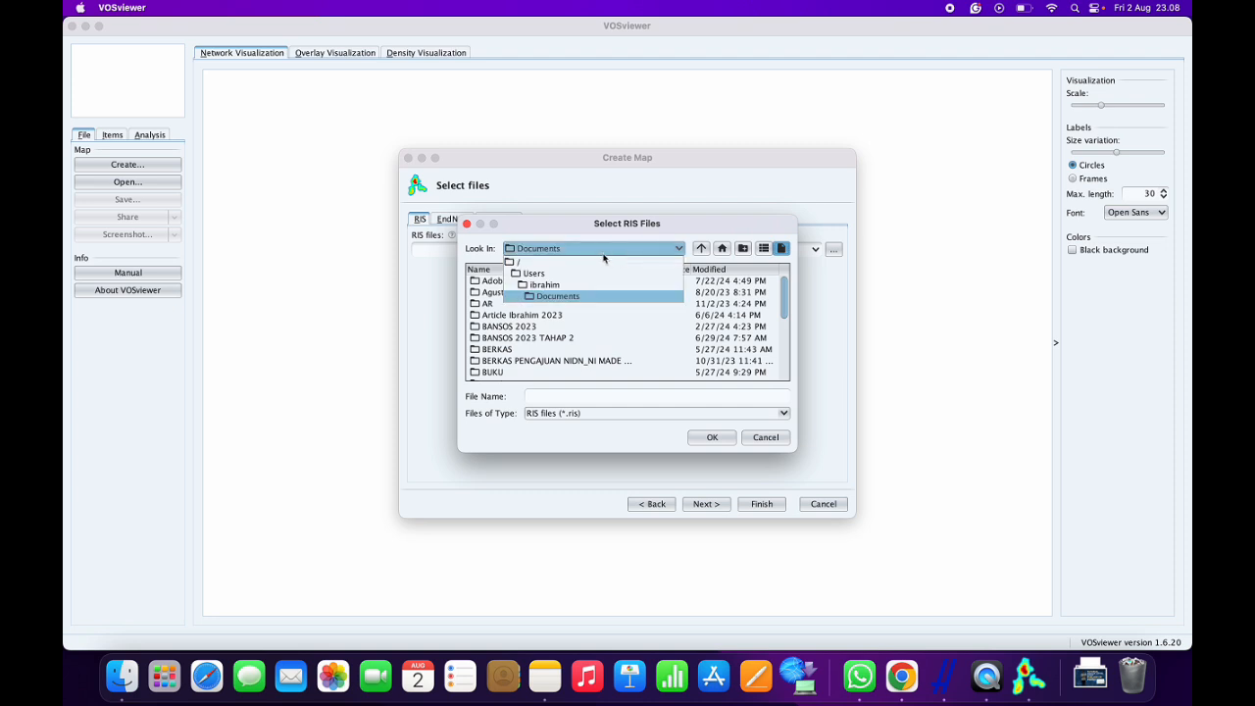
left_click(525, 294)
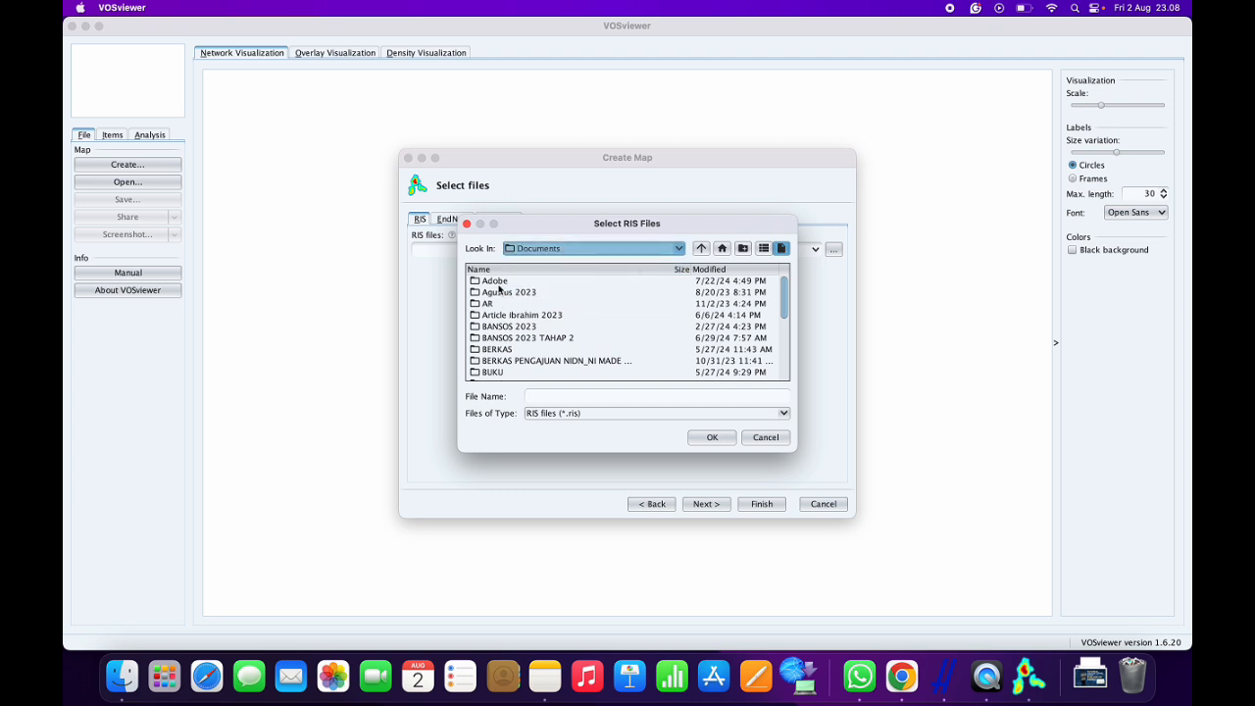
scroll(509, 350, "down", 10)
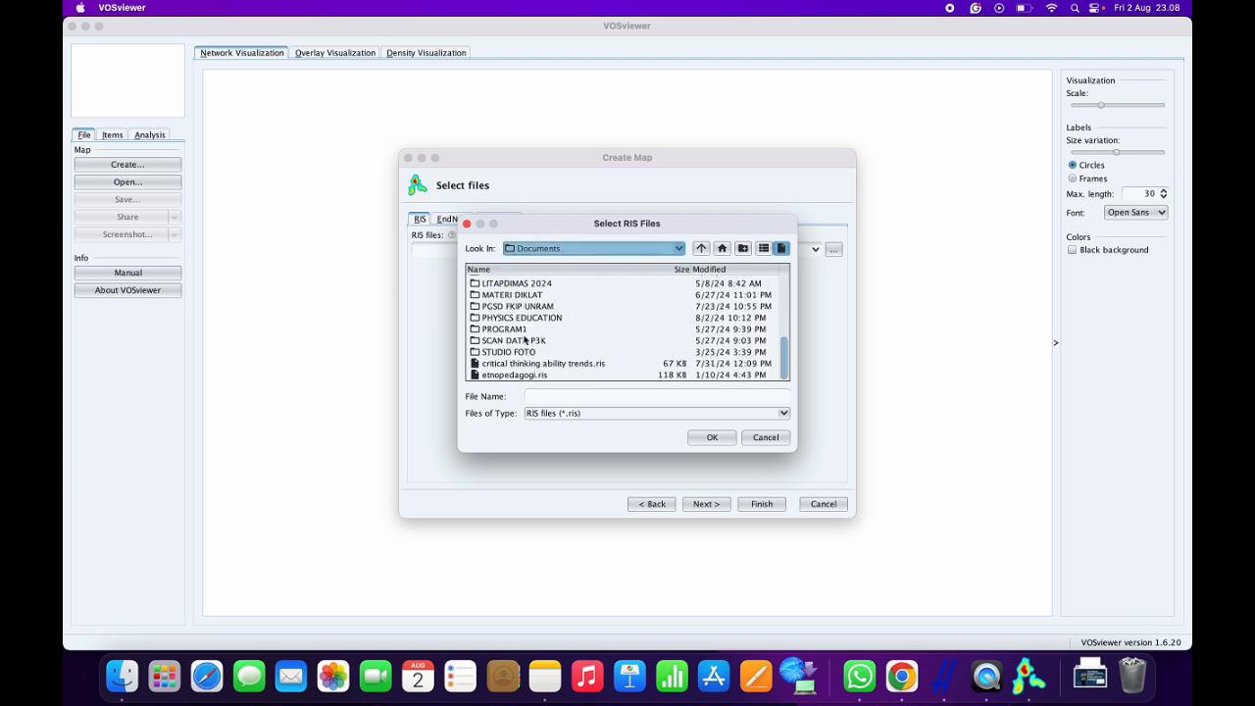
left_click(747, 437)
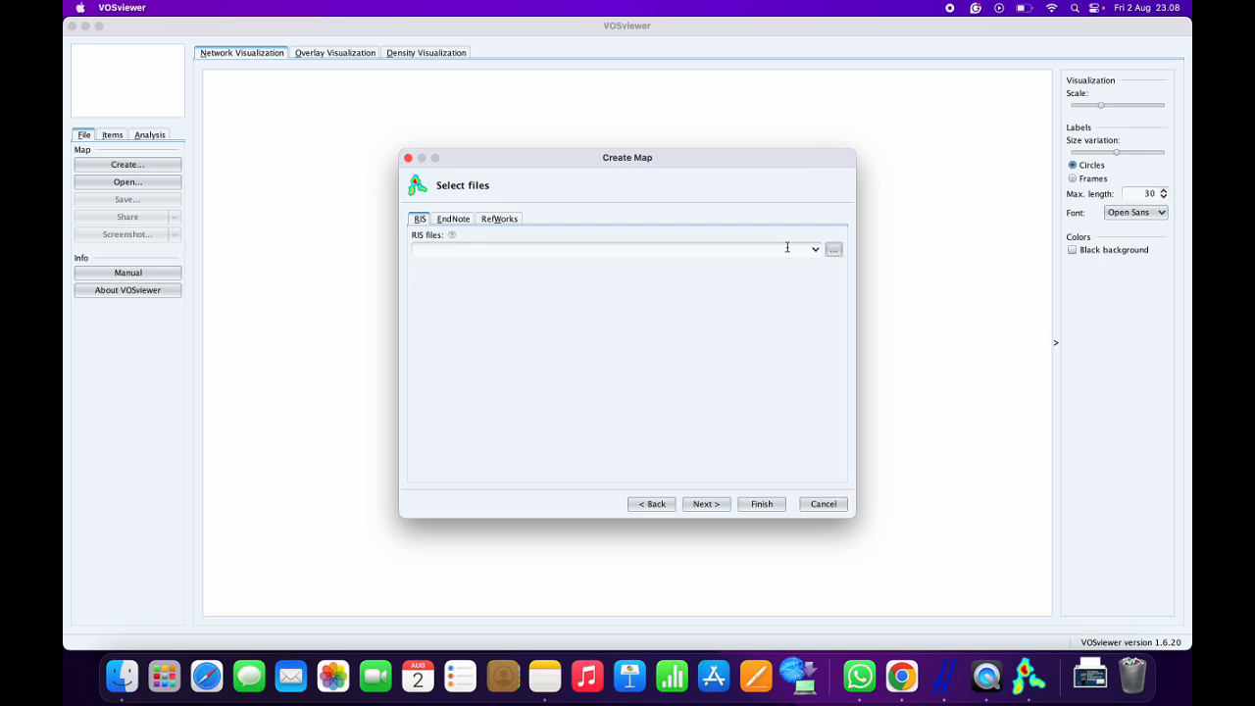
- Select COBA KPM.ris from the Documents folder as the RIS file for the map
left_click(834, 249)
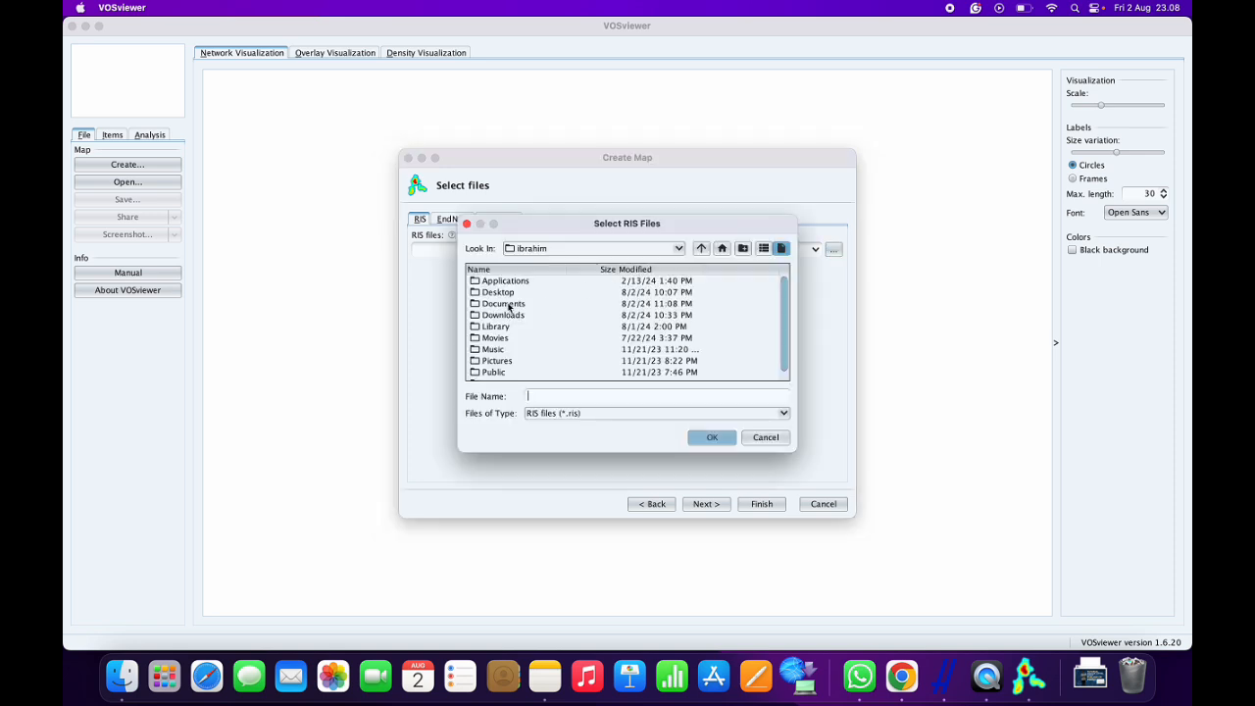
double_click(508, 304)
scroll(515, 333, "down", 10)
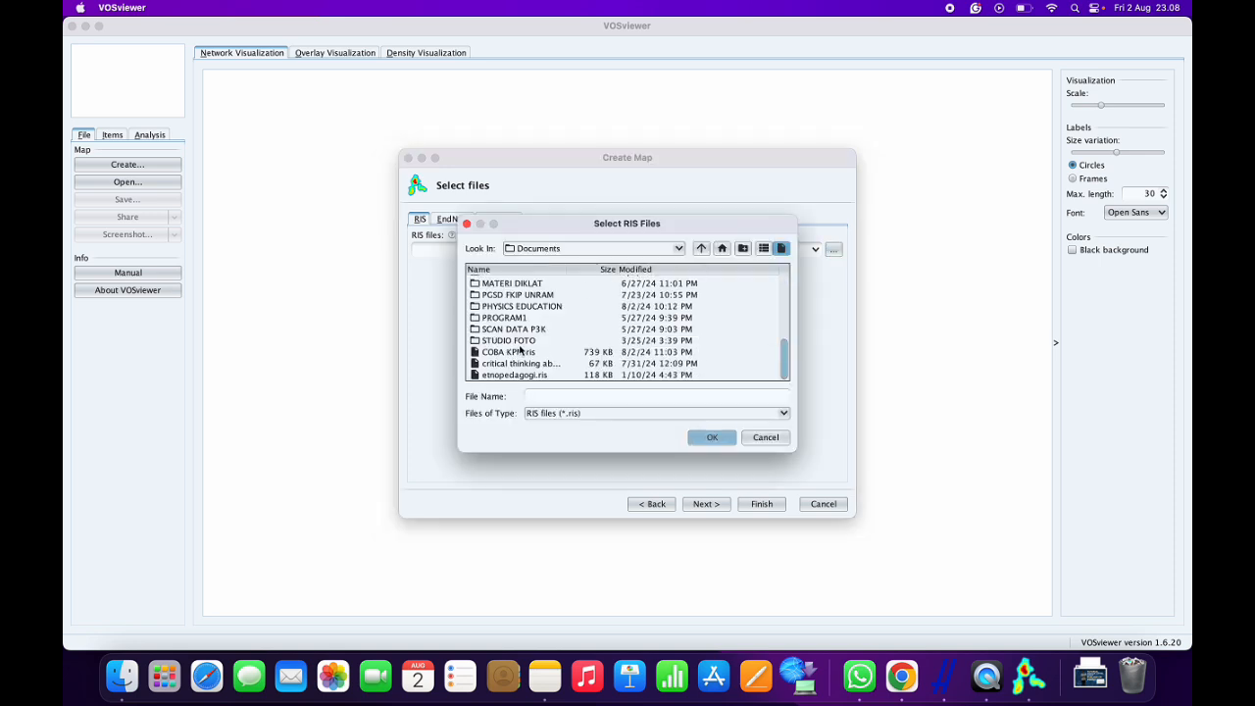
left_click(497, 356)
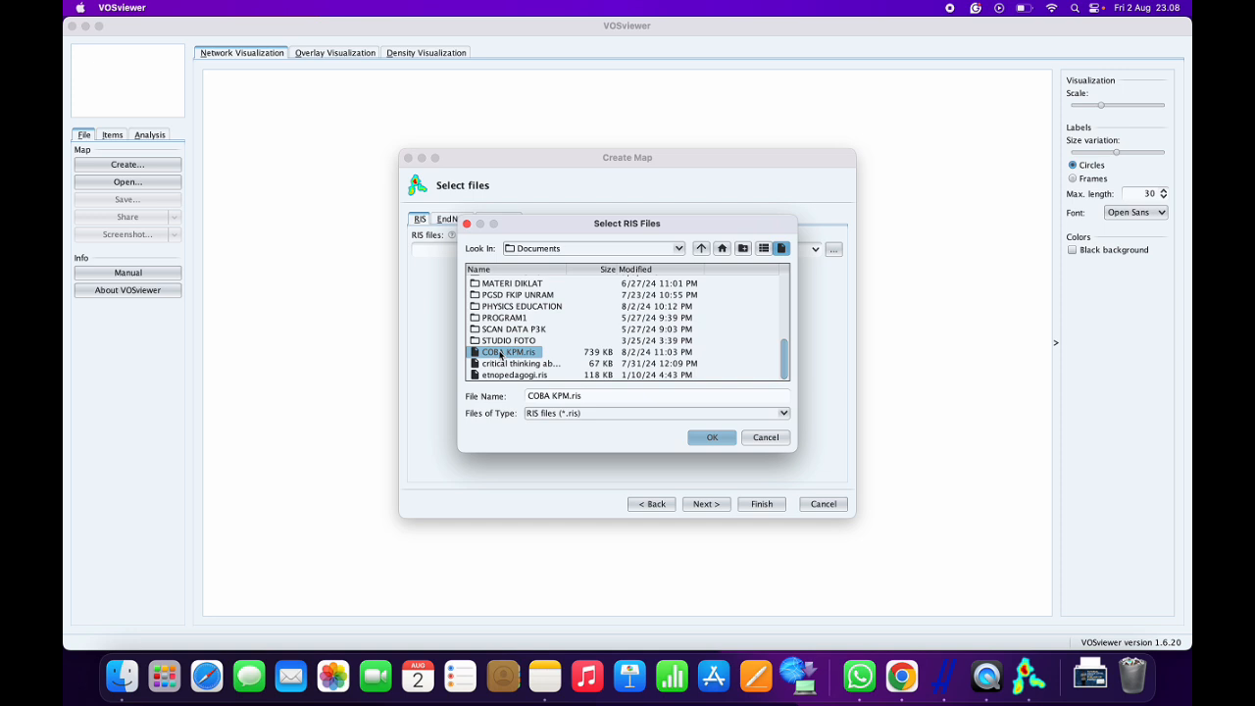
left_click(710, 436)
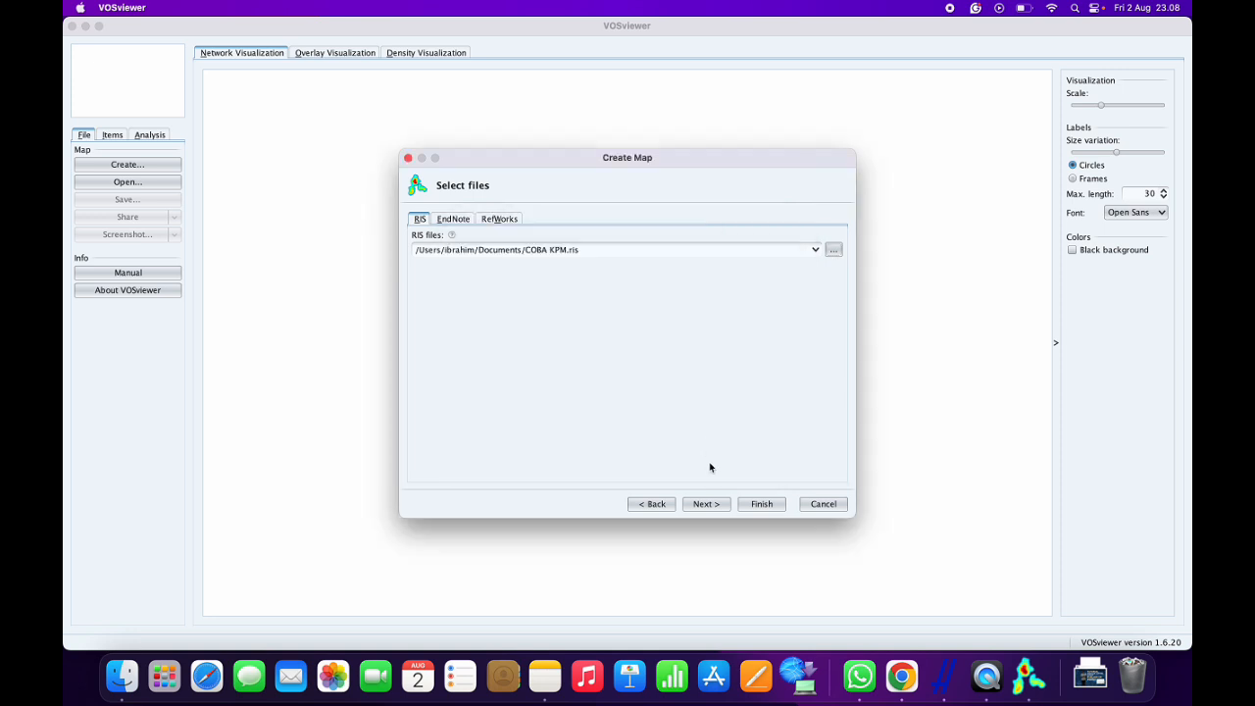
- Proceed with term extraction from title and abstract fields, using binary counting and no thesaurus file
left_click(714, 504)
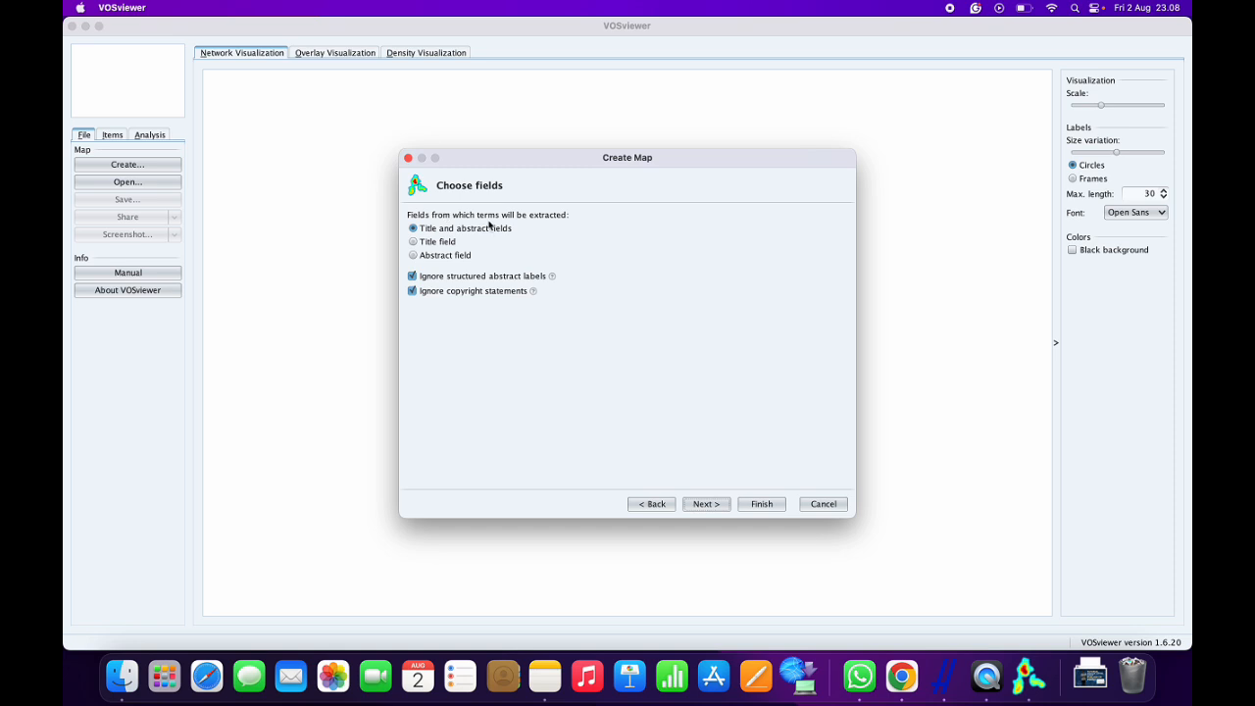
left_click(713, 505)
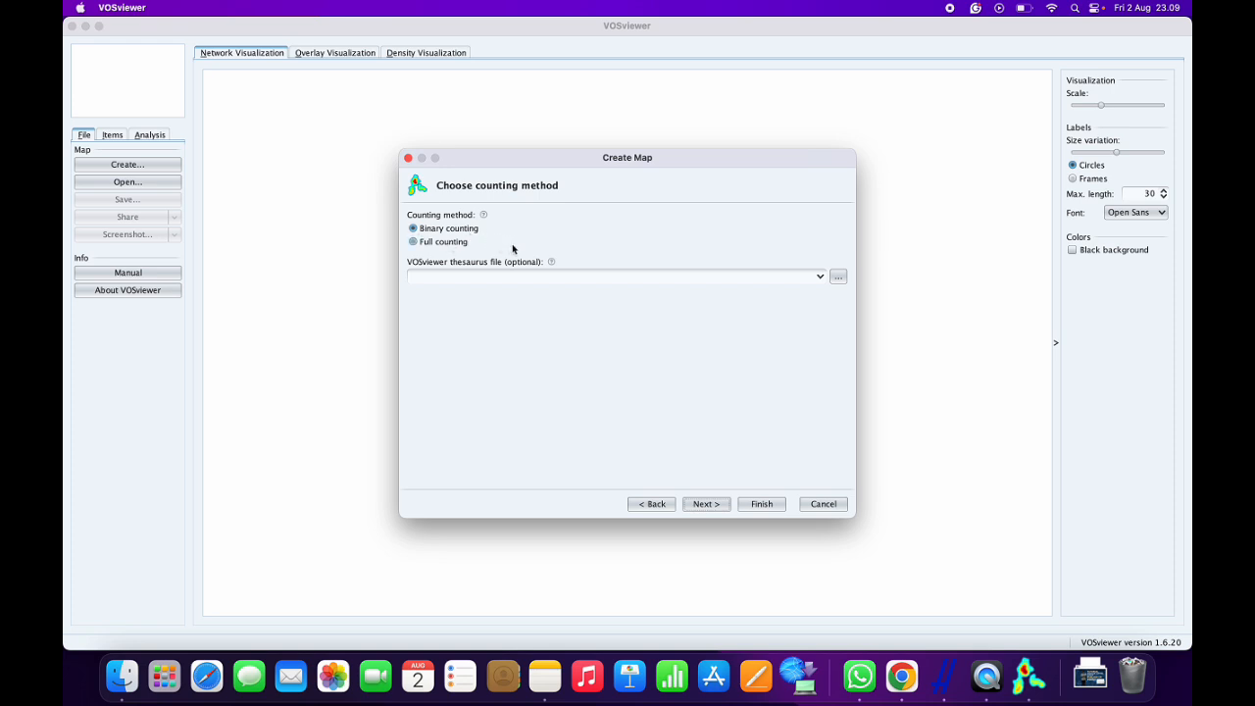
left_click(704, 507)
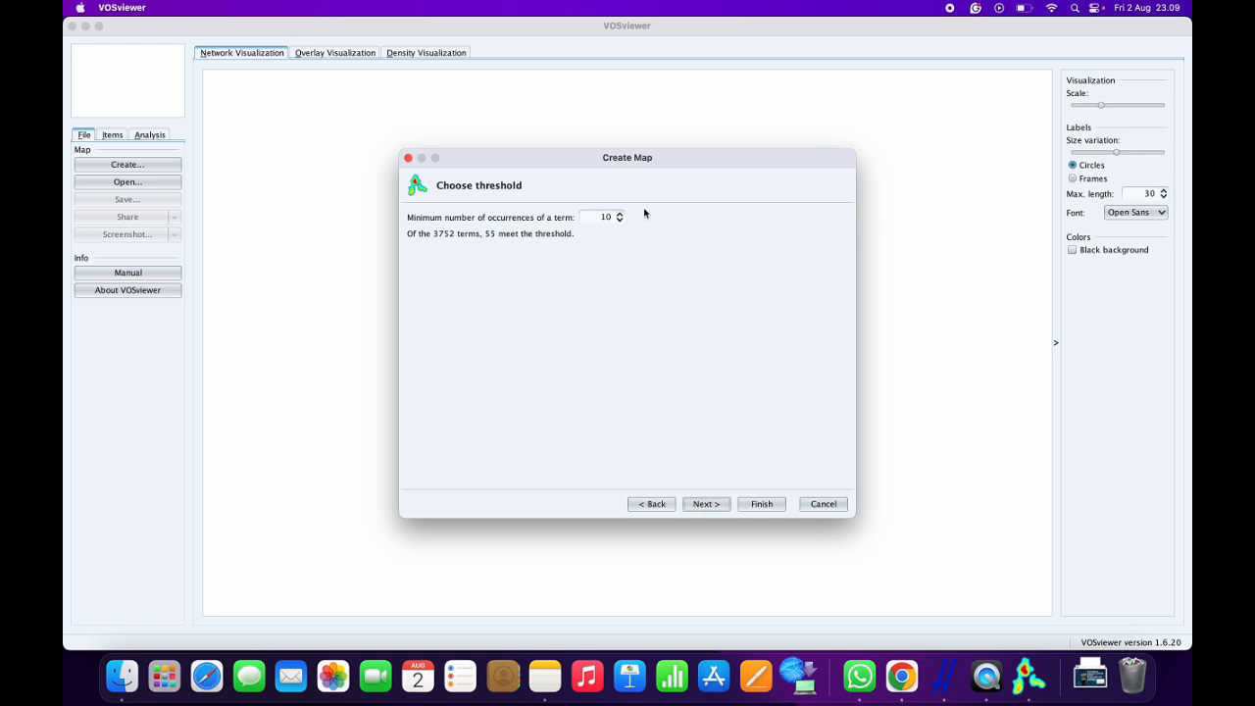
- Lower the minimum number of occurrences of a term and proceed to choosing the number of terms
left_click(619, 213)
left_click(619, 214)
left_click(619, 214)
left_click(620, 223)
left_click(620, 223)
left_click(620, 222)
left_click(620, 223)
left_click(620, 222)
left_click(620, 222)
left_click(717, 506)
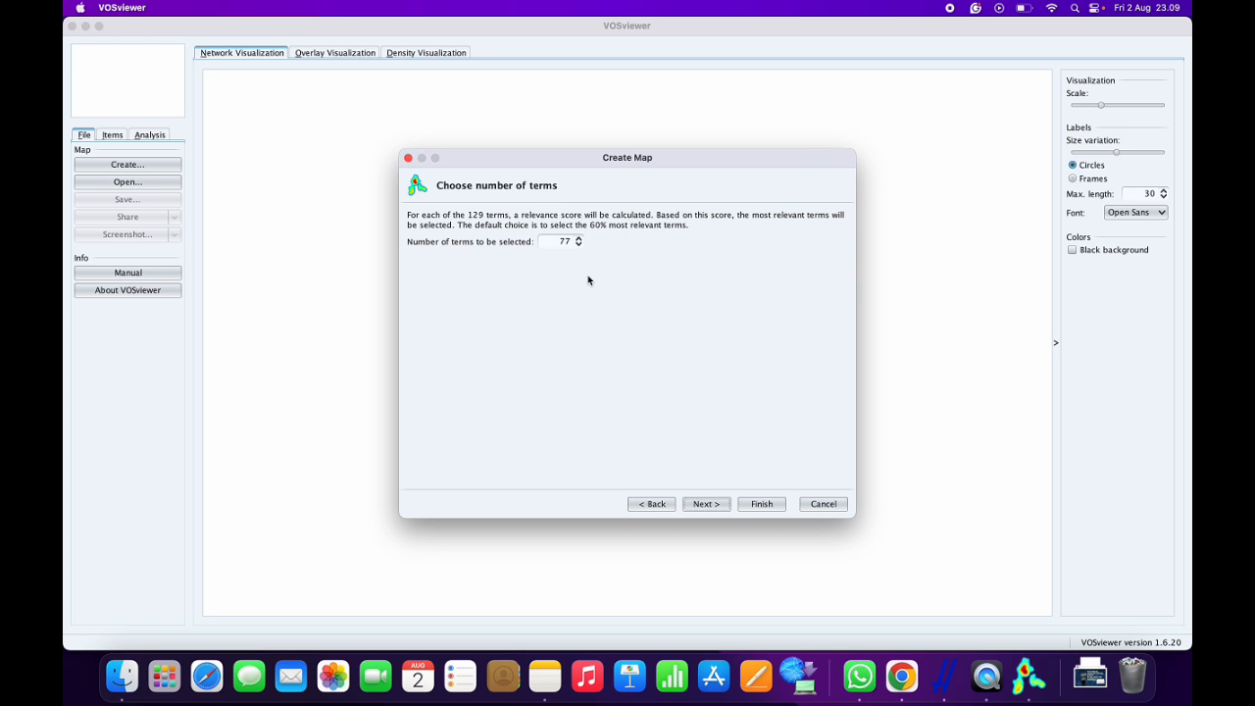
- Raise the number of terms to be selected to 129 and proceed to verifying the selected terms
left_click(577, 238)
left_click(578, 238)
left_click(577, 238)
left_click(578, 238)
left_click(578, 240)
left_click(577, 239)
left_click(578, 239)
left_click(578, 239)
left_click(578, 239)
left_click(578, 239)
left_click(578, 240)
left_click(578, 239)
left_click(578, 239)
left_click(577, 240)
left_click(577, 239)
left_click(578, 239)
left_click(578, 239)
left_click(578, 239)
left_click(700, 505)
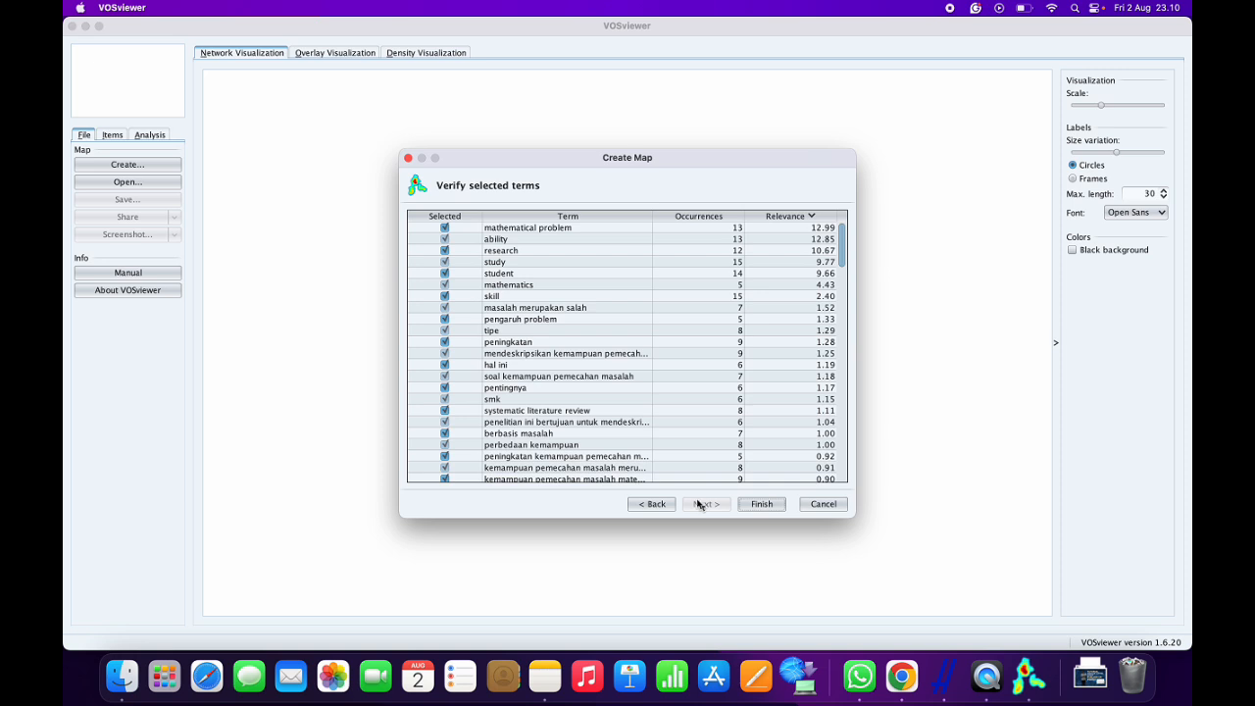
- Review the extracted terms with their occurrences and relevance, keep all of them selected, and finish creating the map
scroll(585, 328, "down", 5)
scroll(586, 331, "up", 5)
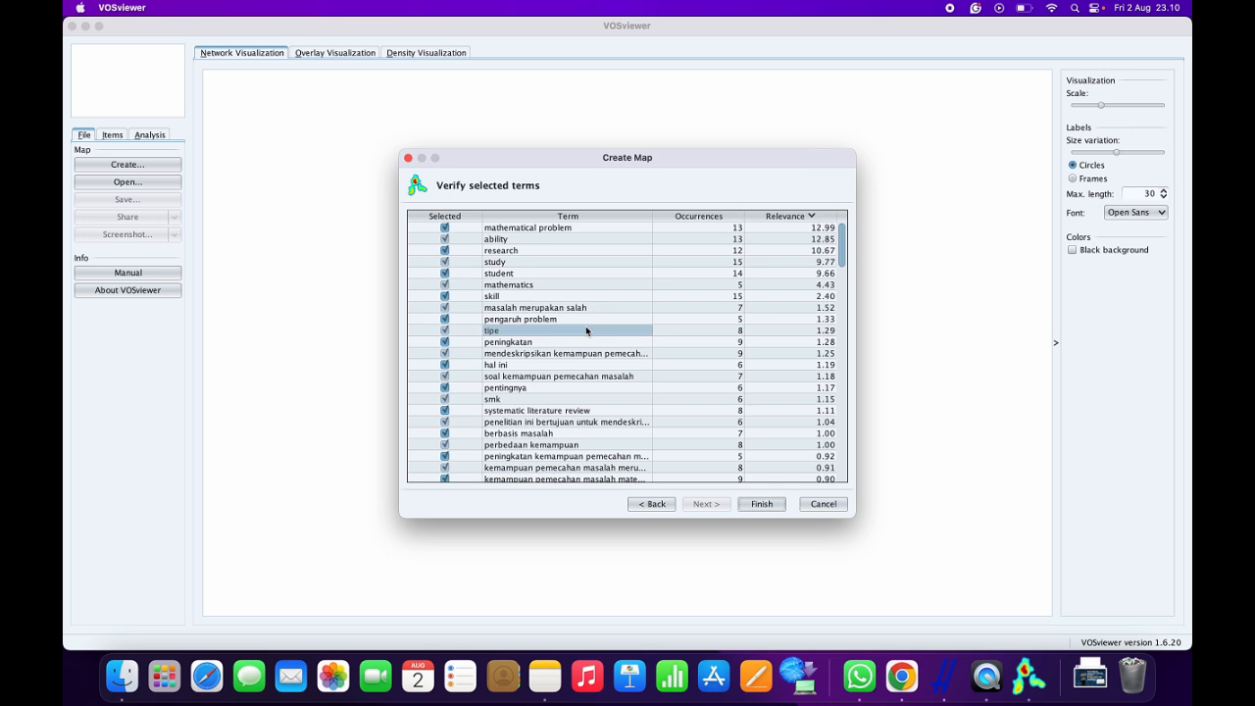
left_click(544, 285)
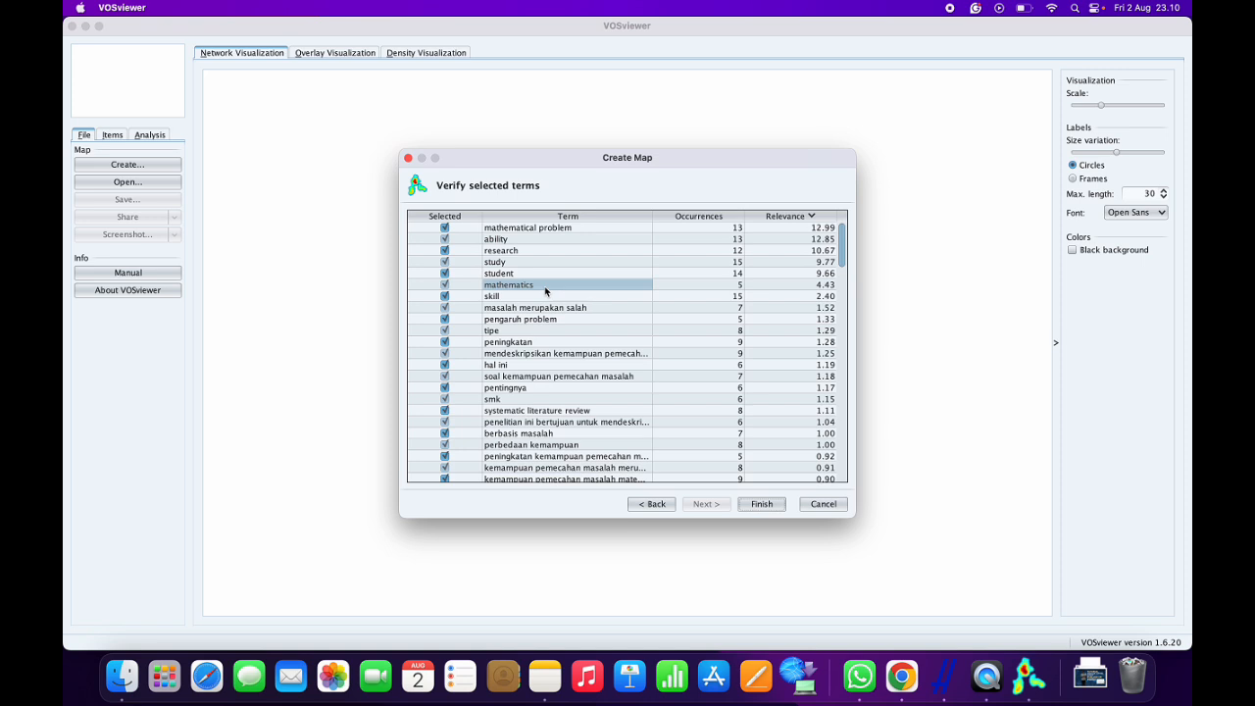
scroll(544, 289, "down", 5)
scroll(544, 288, "up", 5)
left_click(497, 263)
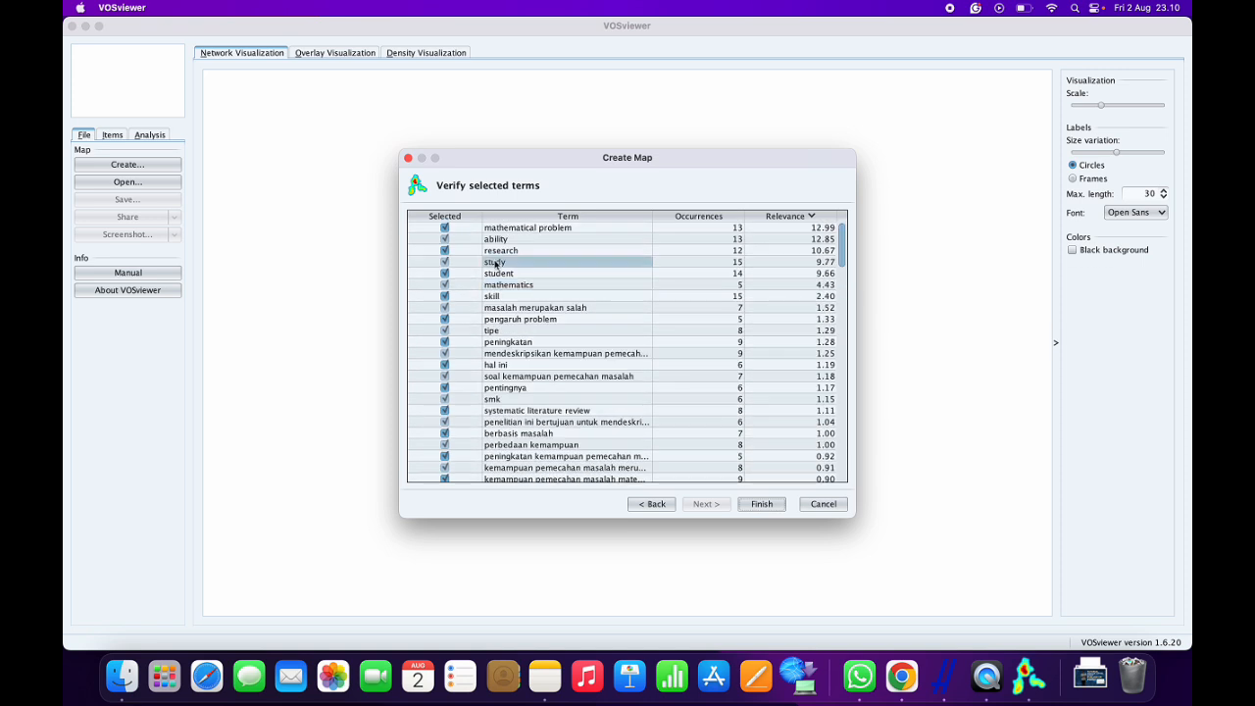
left_click(500, 319)
left_click(505, 388)
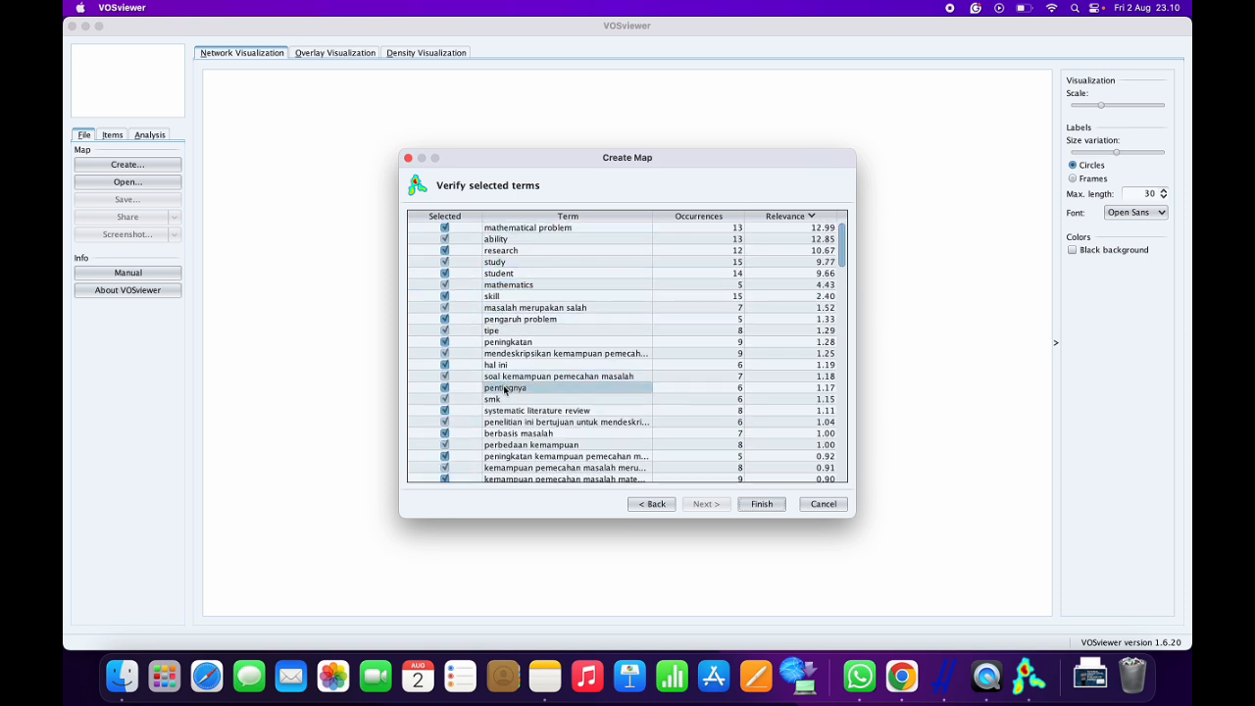
left_click(447, 365)
left_click(571, 251)
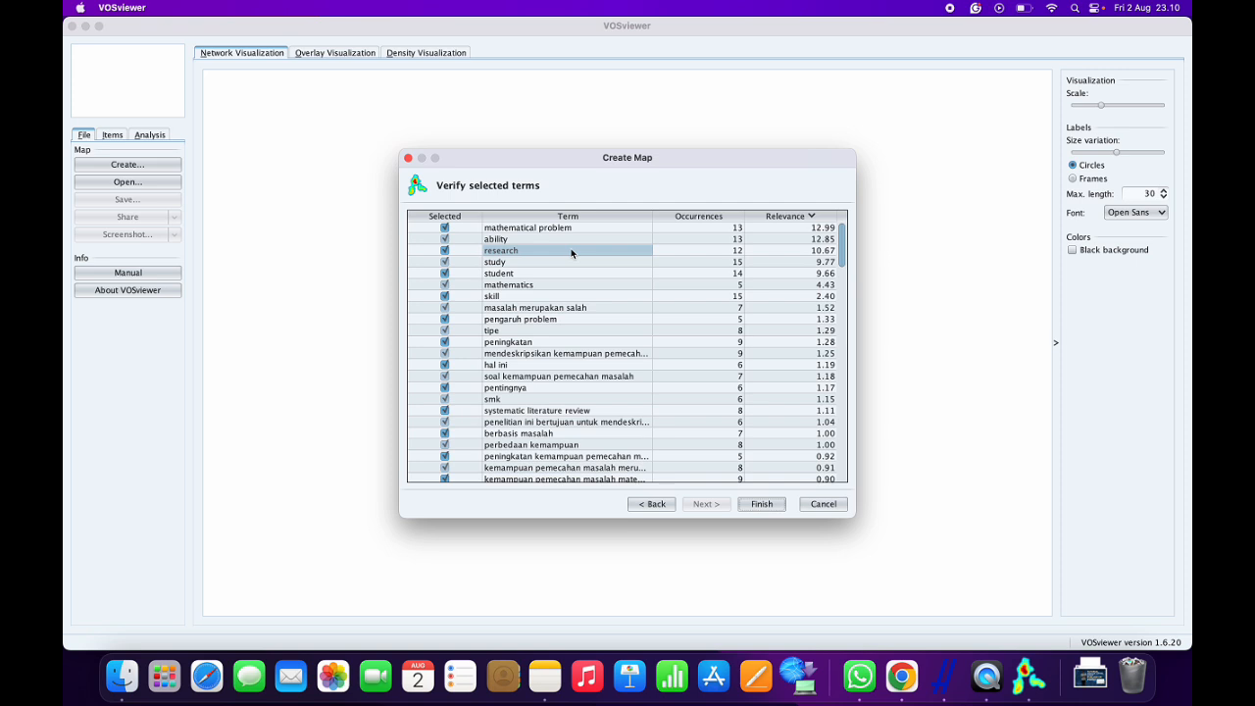
left_click(473, 287)
left_click(544, 391)
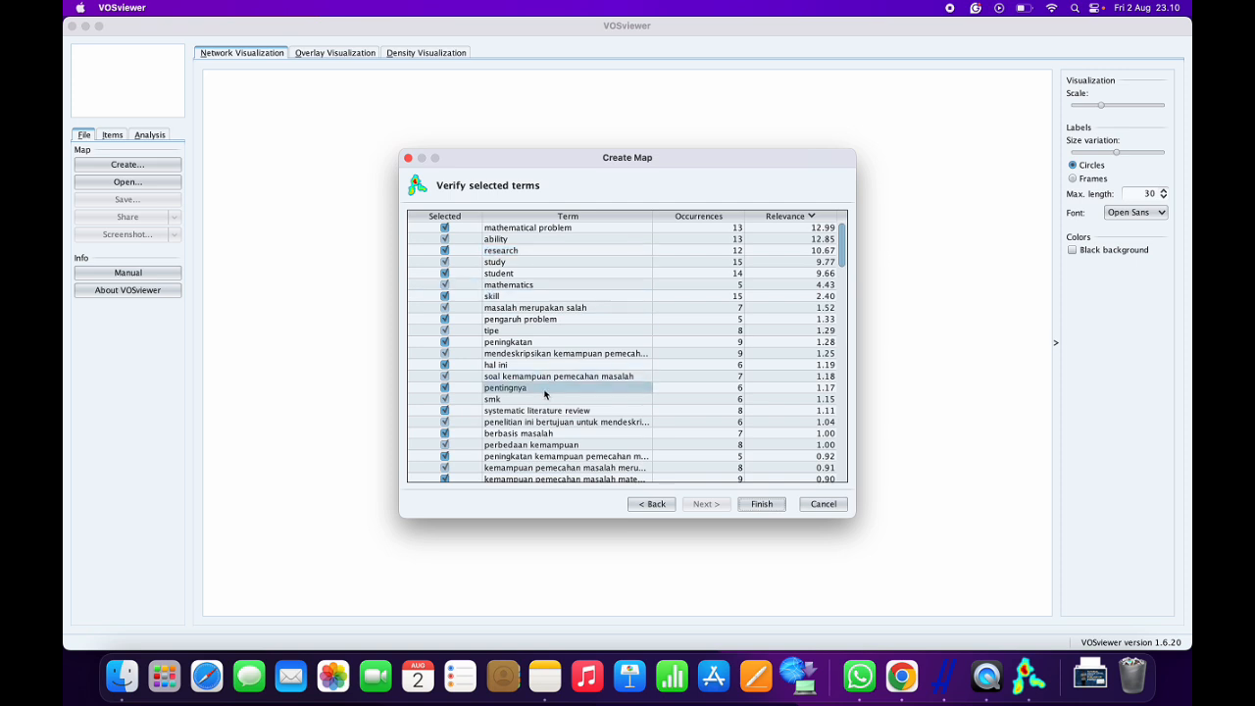
scroll(544, 392, "down", 10)
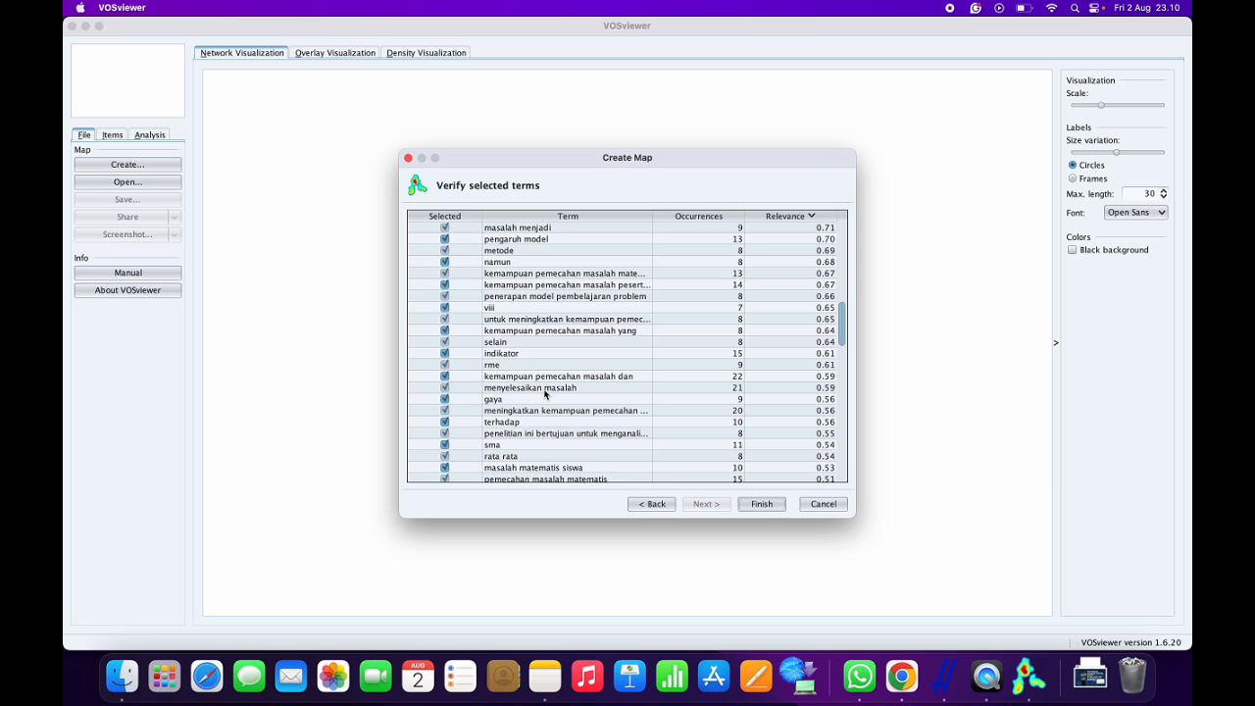
scroll(544, 392, "down", 7)
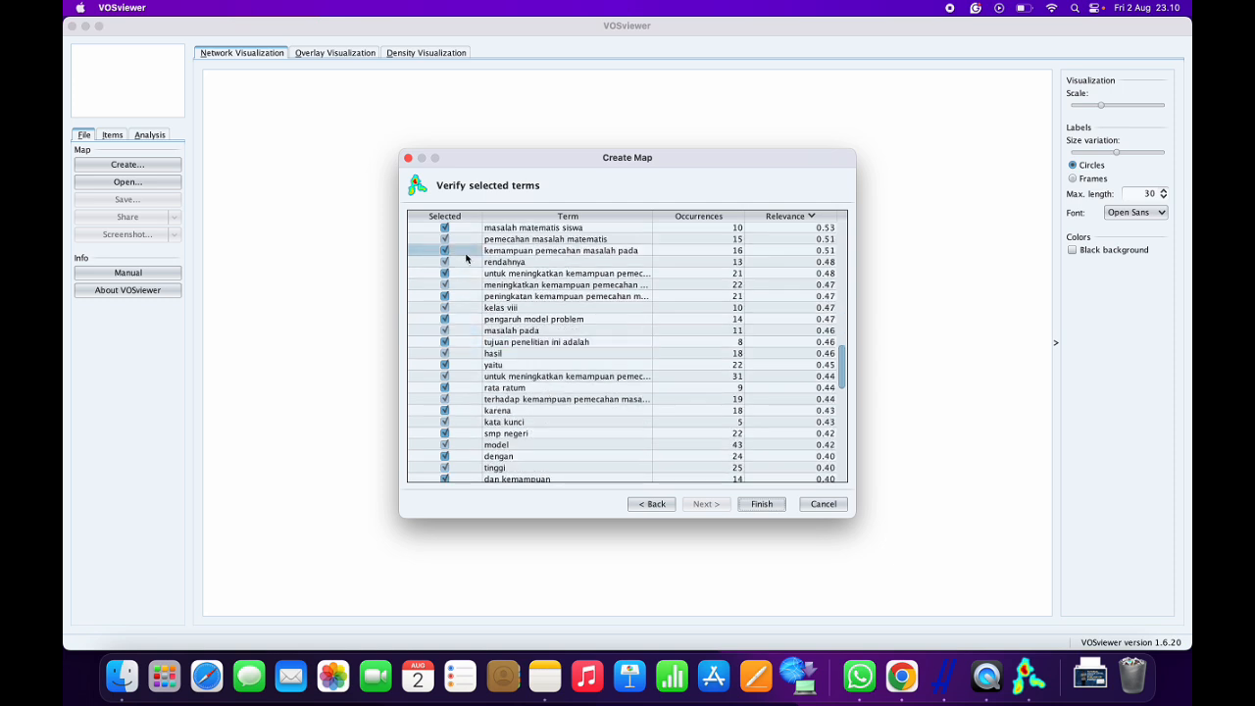
scroll(467, 257, "up", 5)
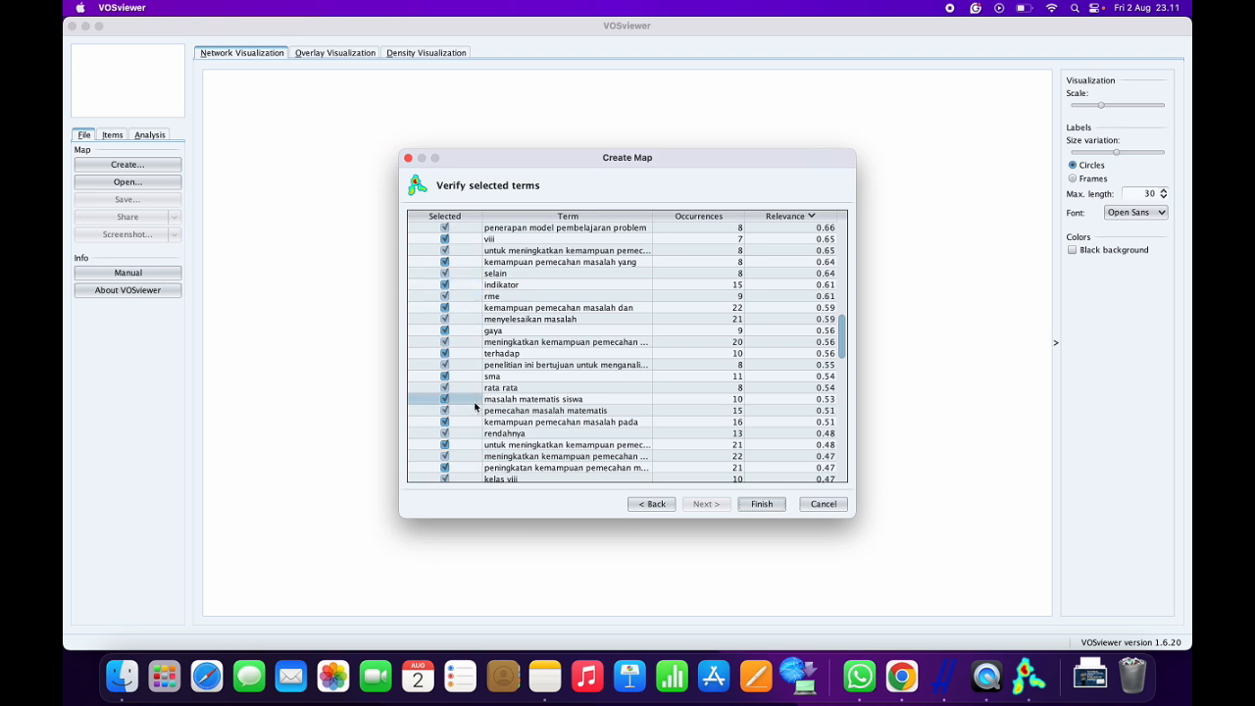
left_click(768, 509)
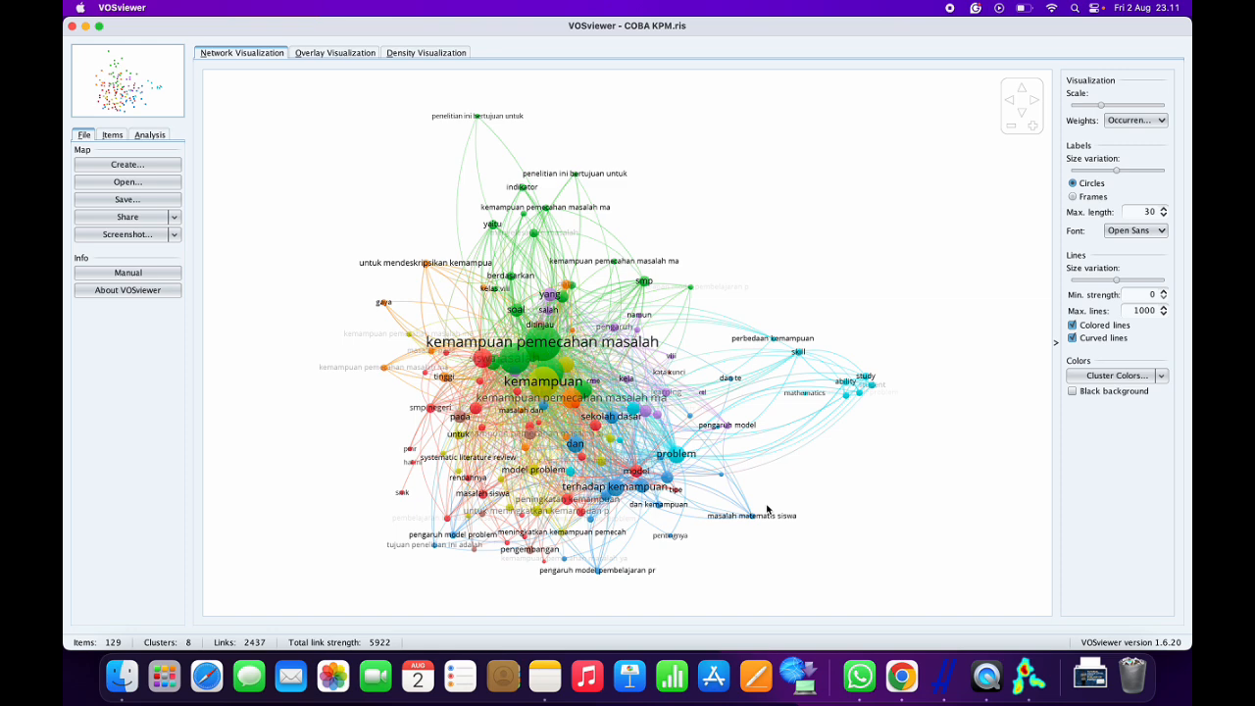
- View the map's overlay and density visualizations and return to the network visualization
mouse_move(614, 391)
left_click(349, 53)
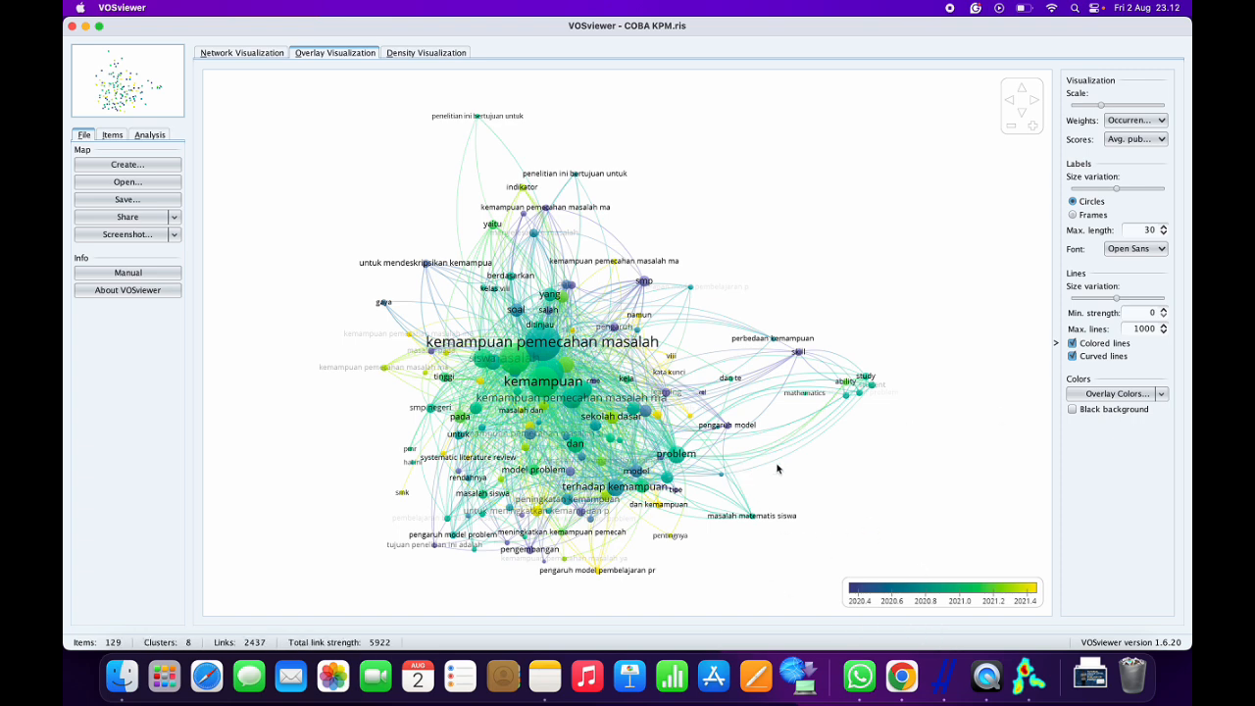
left_click(430, 53)
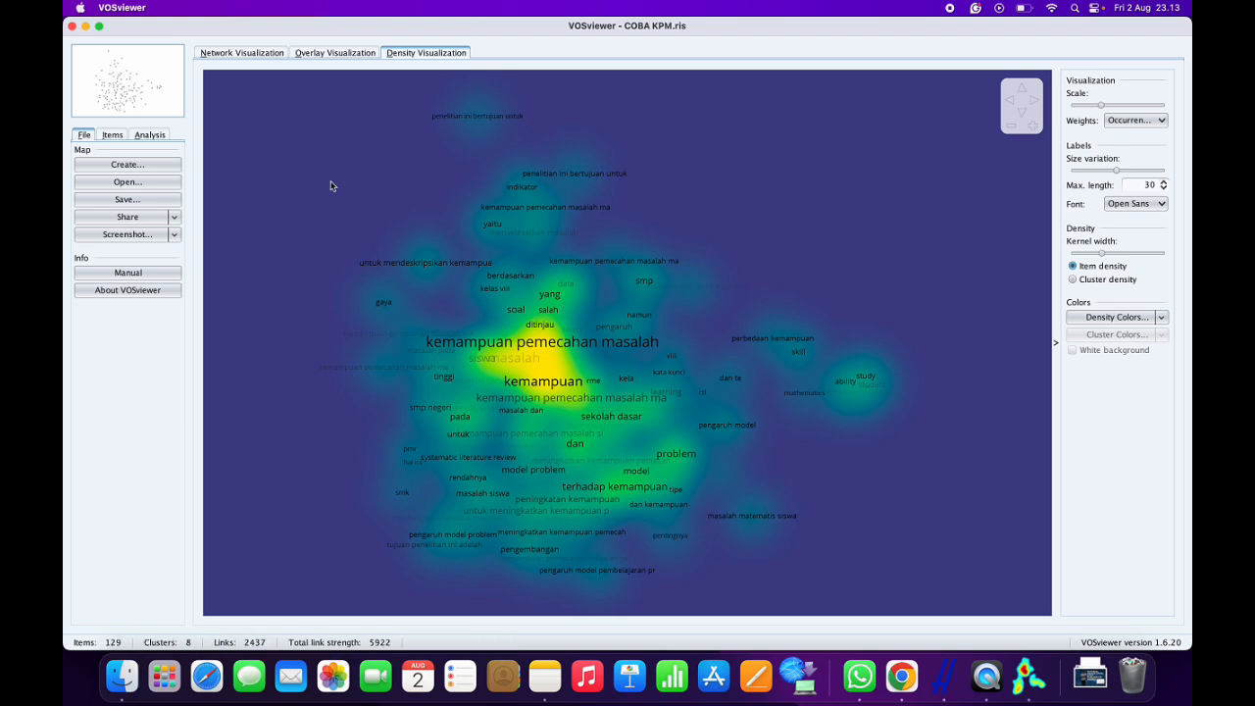
left_click(261, 55)
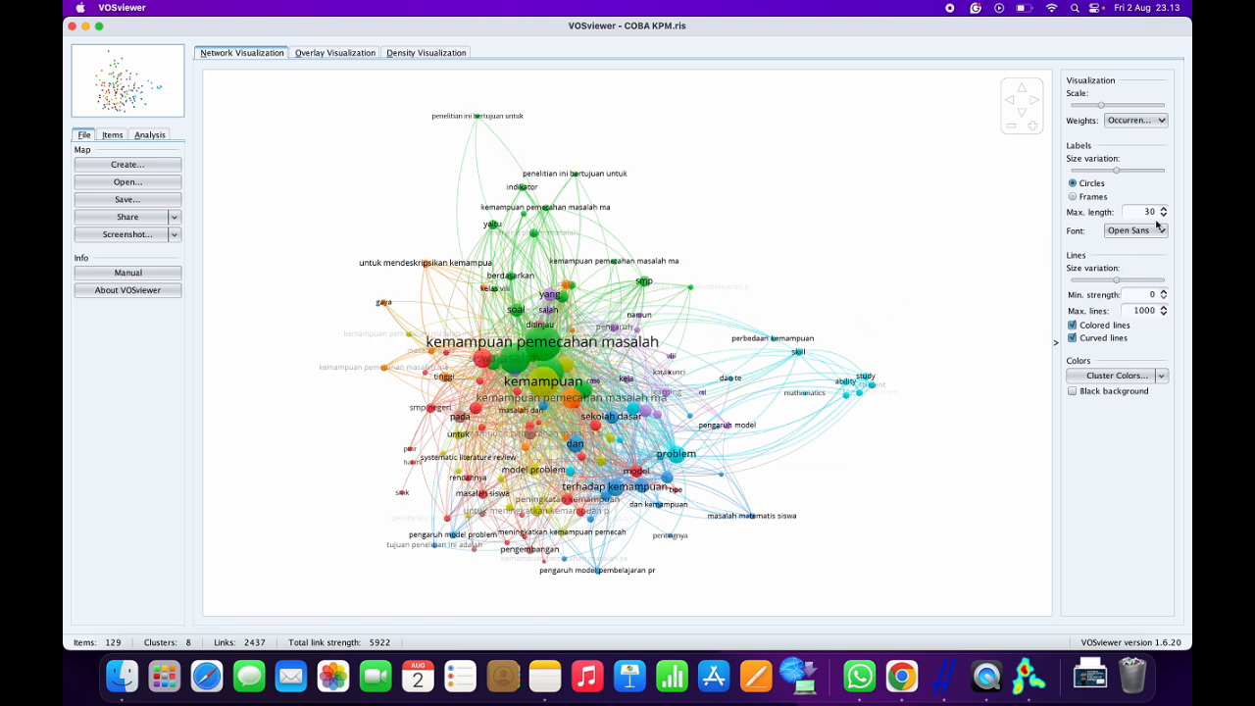
- Preview the item labels as frames, restore circles, and check the available label fonts without choosing another
left_click(1074, 197)
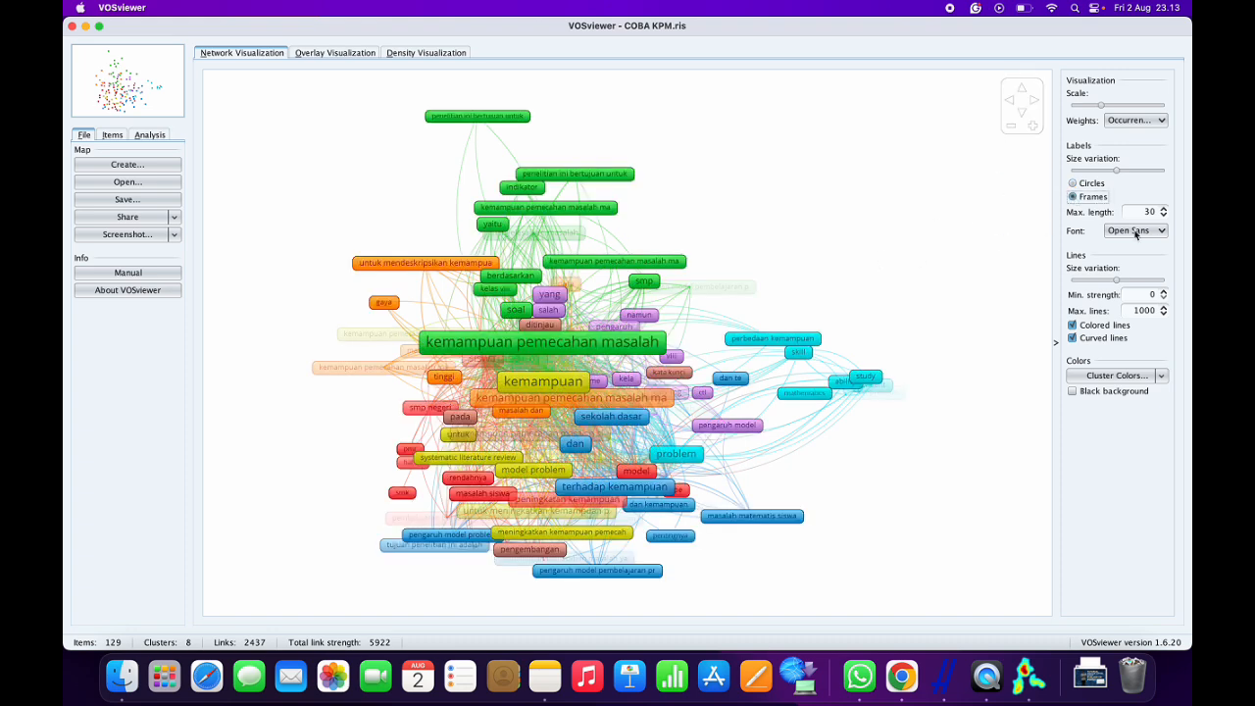
left_click(1088, 185)
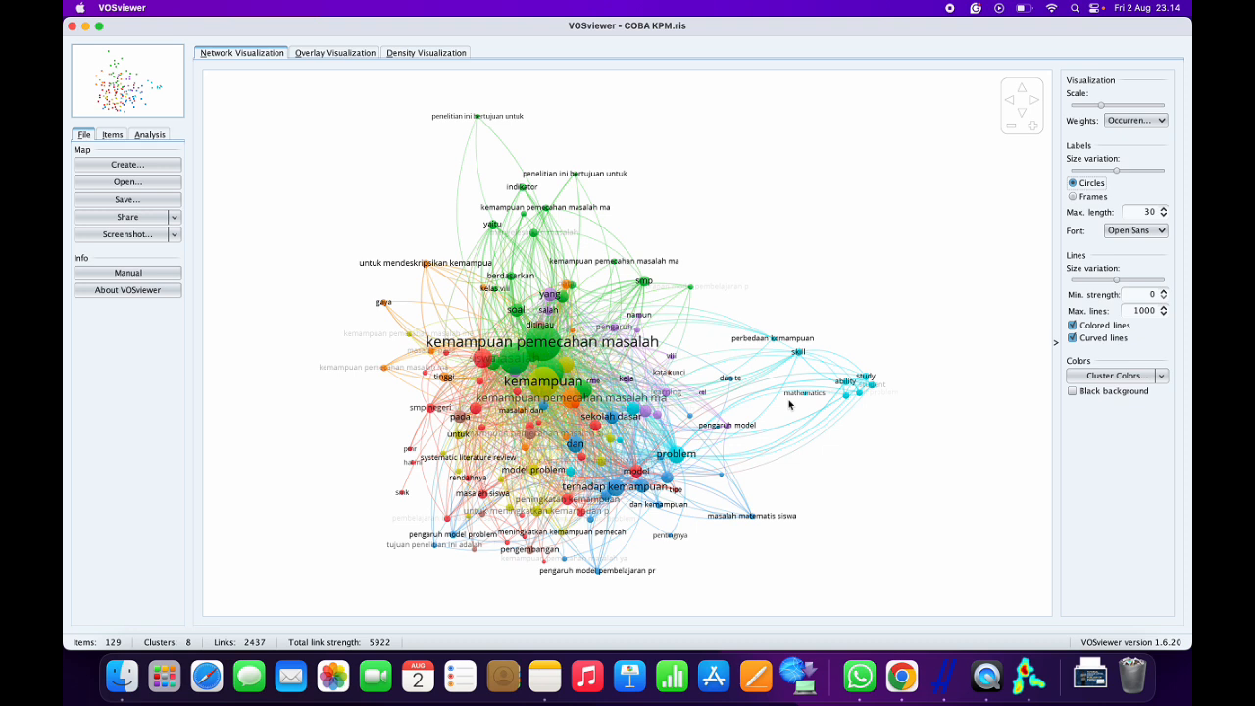
left_click(1161, 237)
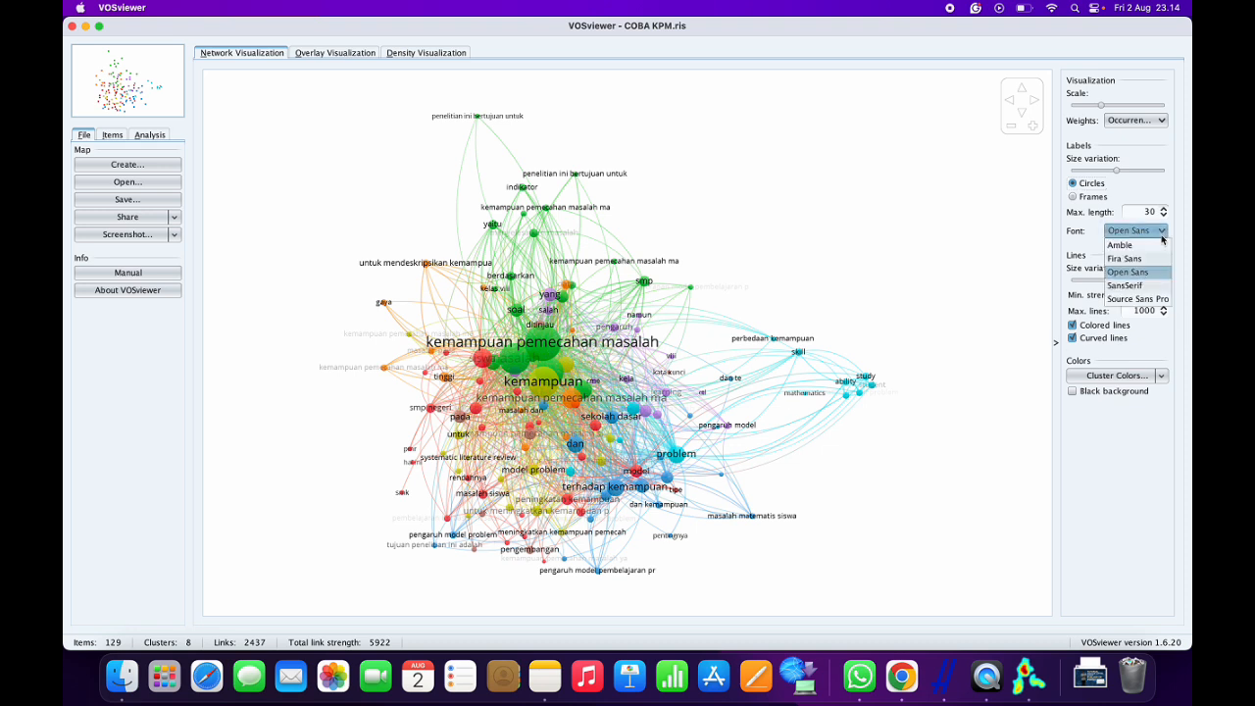
left_click(1017, 259)
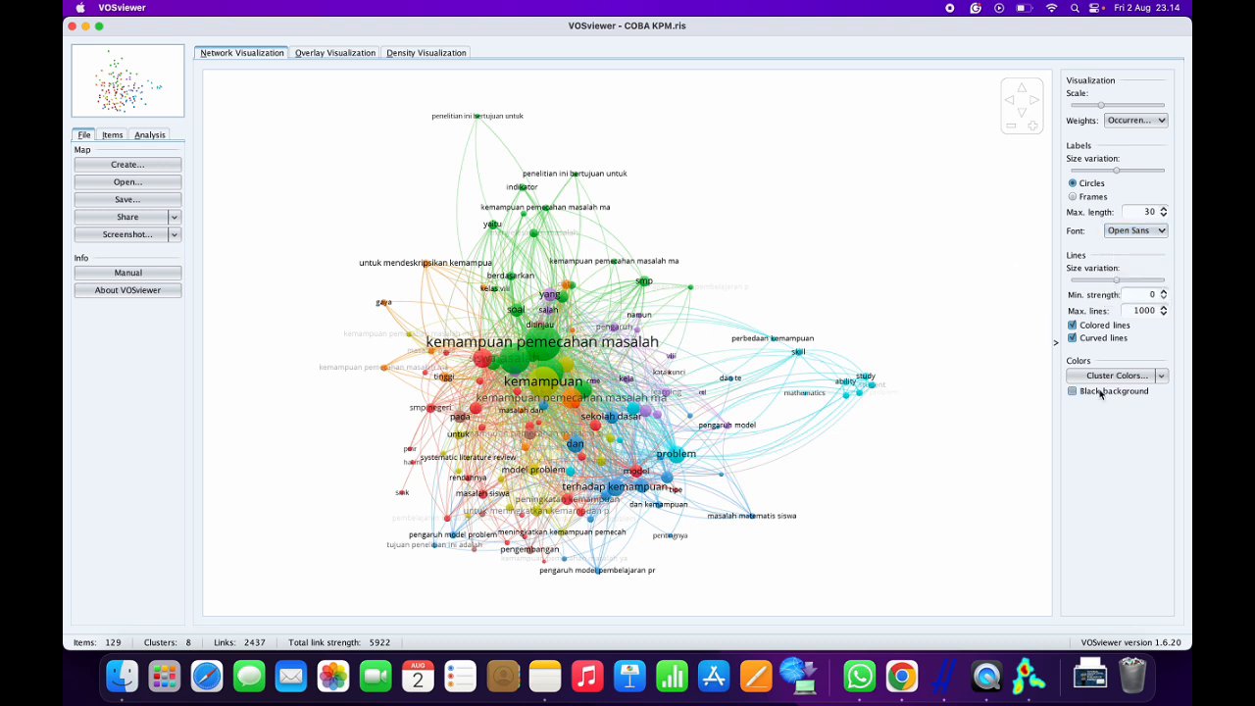
- View the options for saving the map and dismiss them without saving
left_click(143, 201)
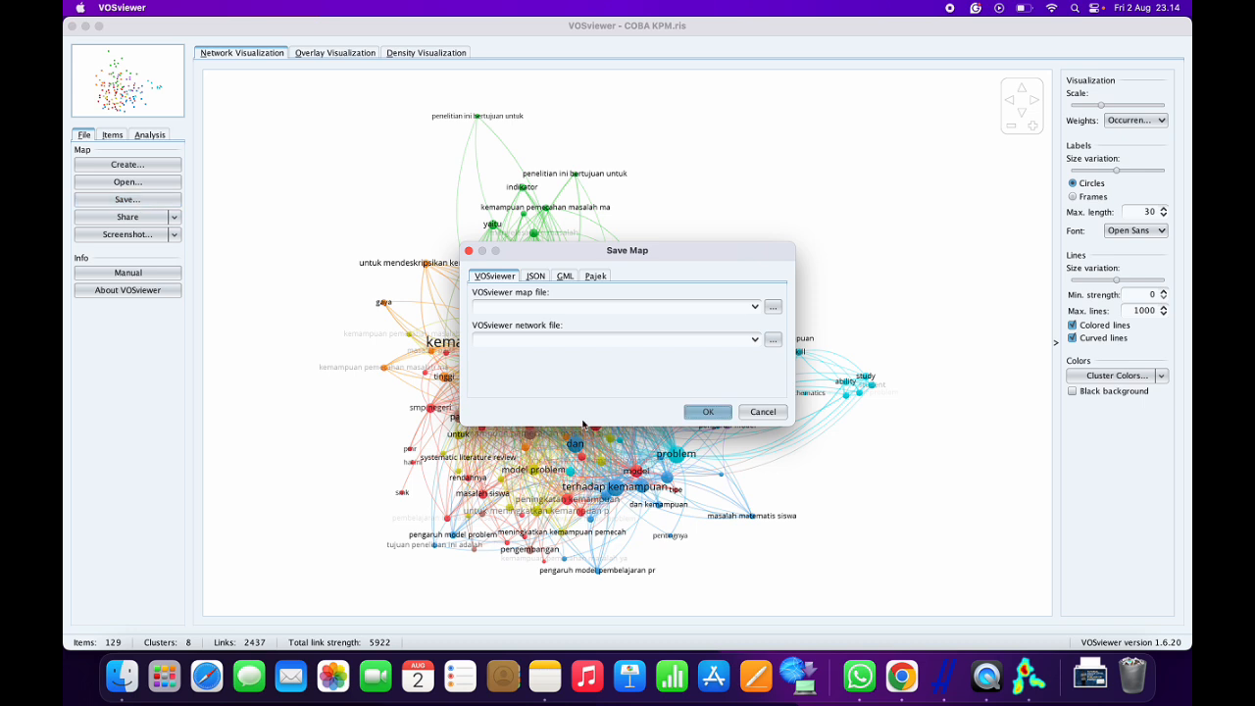
left_click(759, 413)
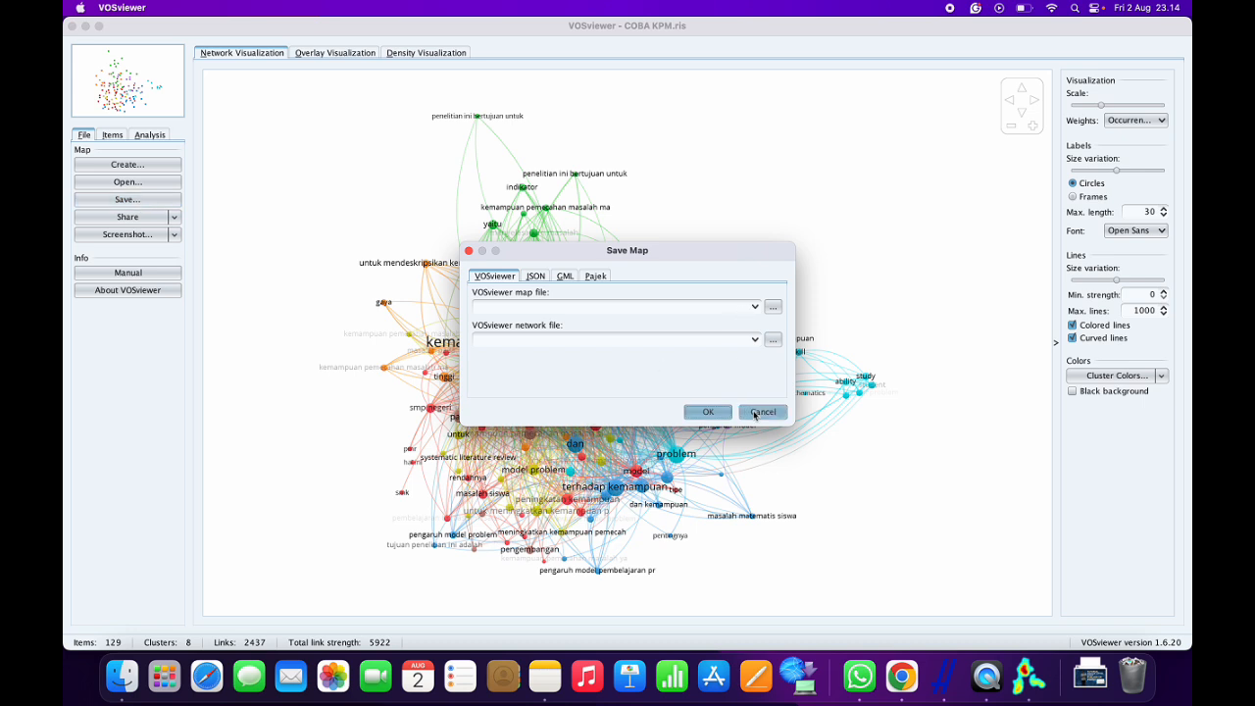
- Save a PNG screenshot of the network visualization in the Documents folder as ANALISIS NETWORK VISUALIZATION
left_click(150, 235)
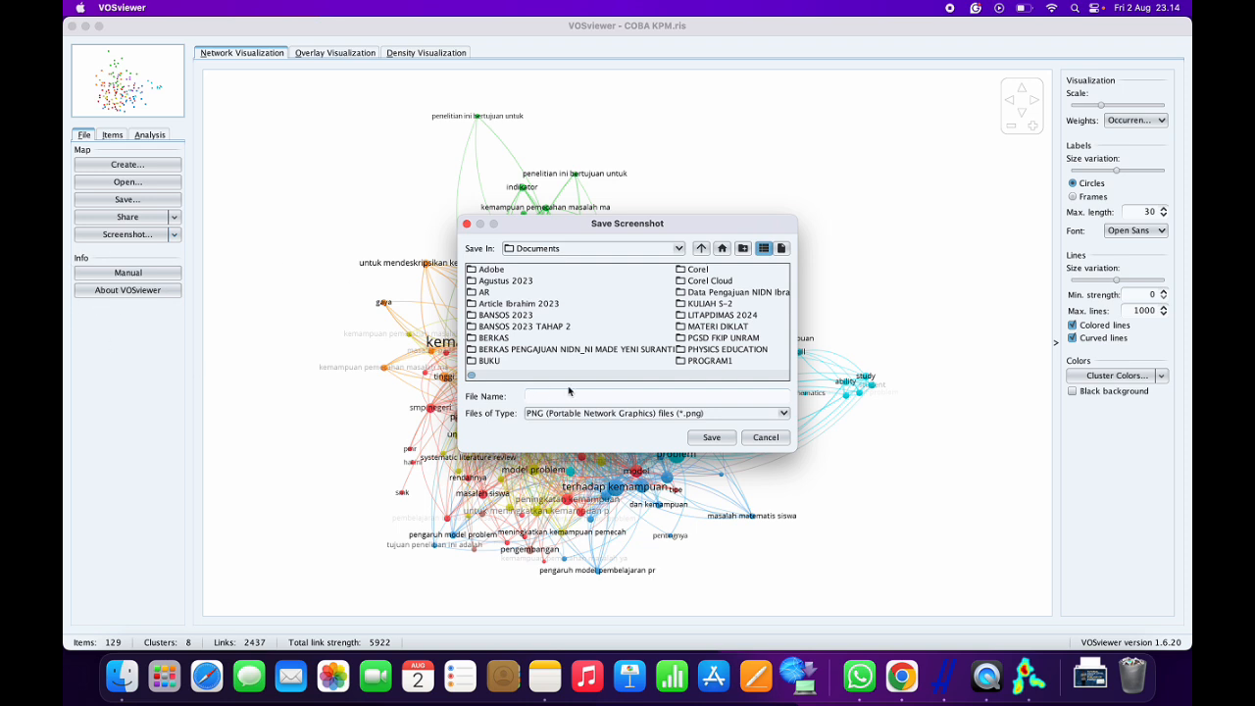
type("ANALISIS NW")
key("BackSpace")
type("ETWORK VISUALIZATION")
key("Return")
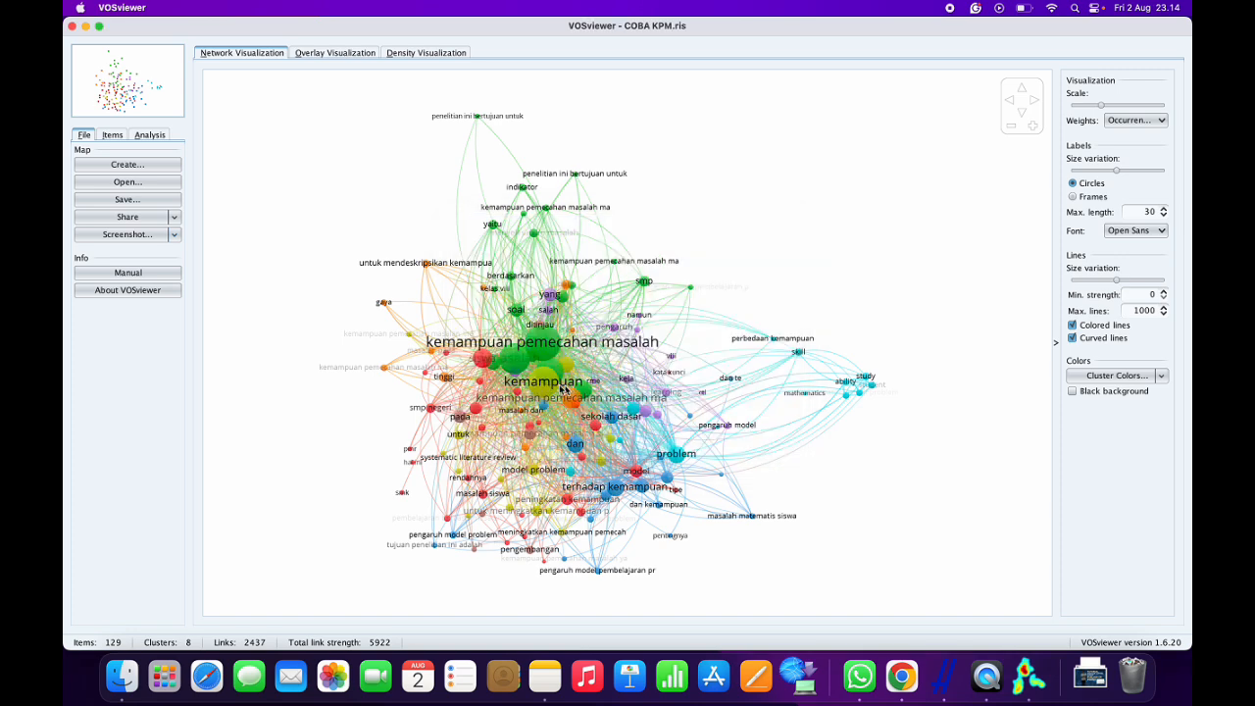
- Look at the overlay visualization and the density visualization again, and go back to the network visualization
left_click(331, 52)
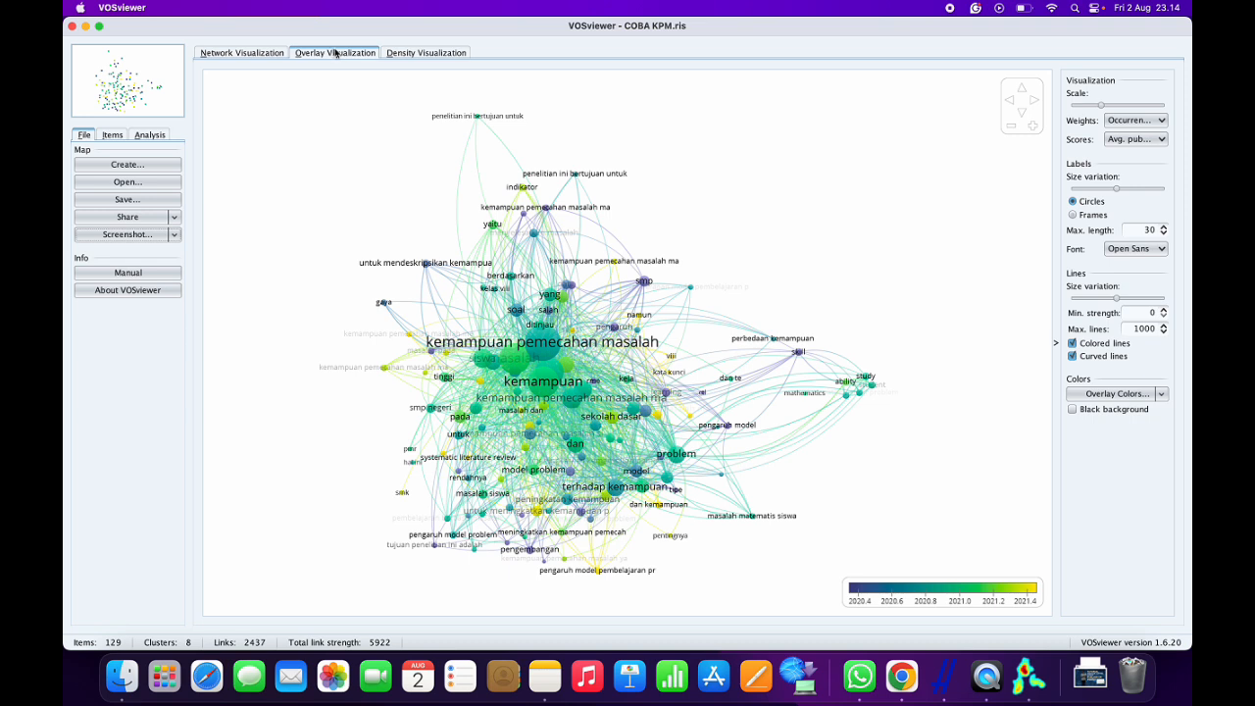
left_click(427, 54)
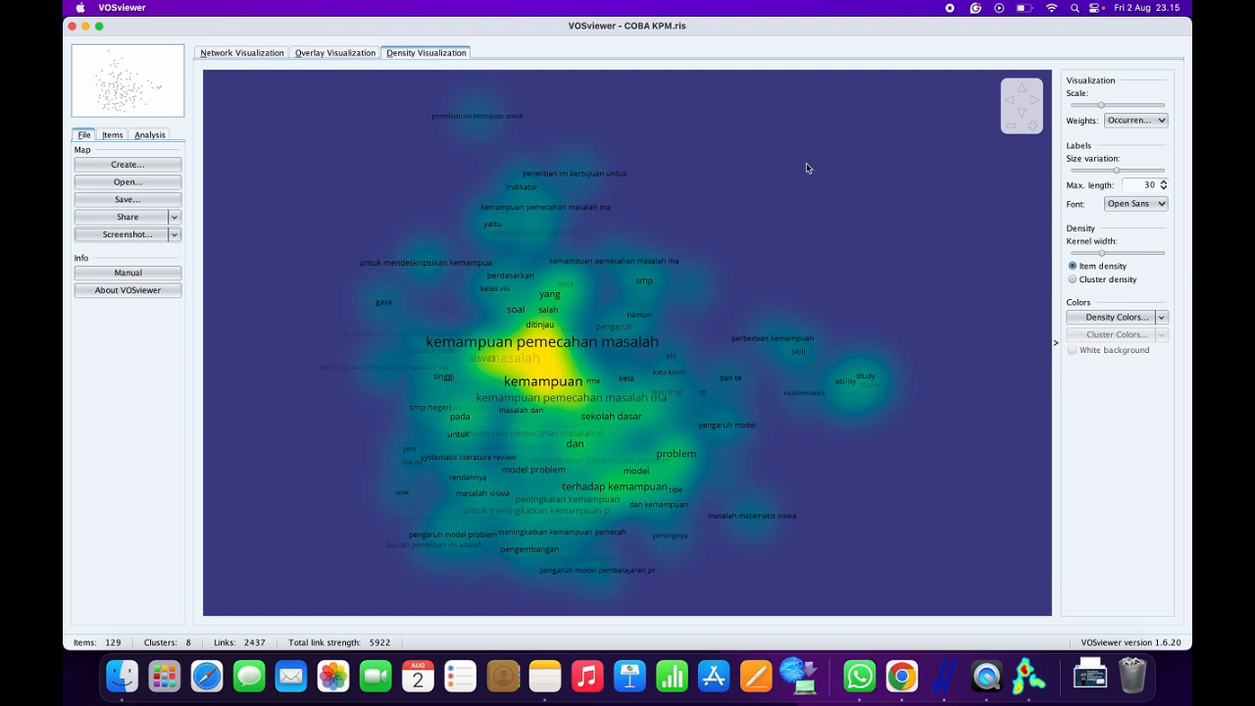
left_click(244, 53)
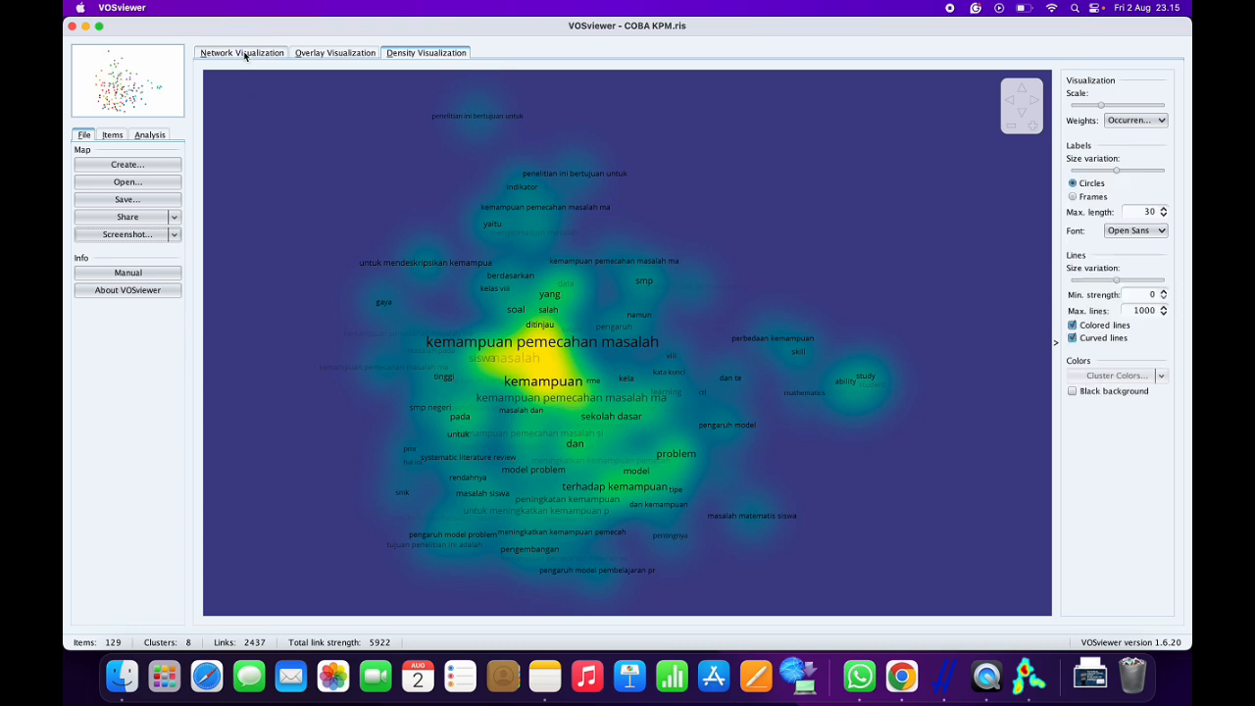